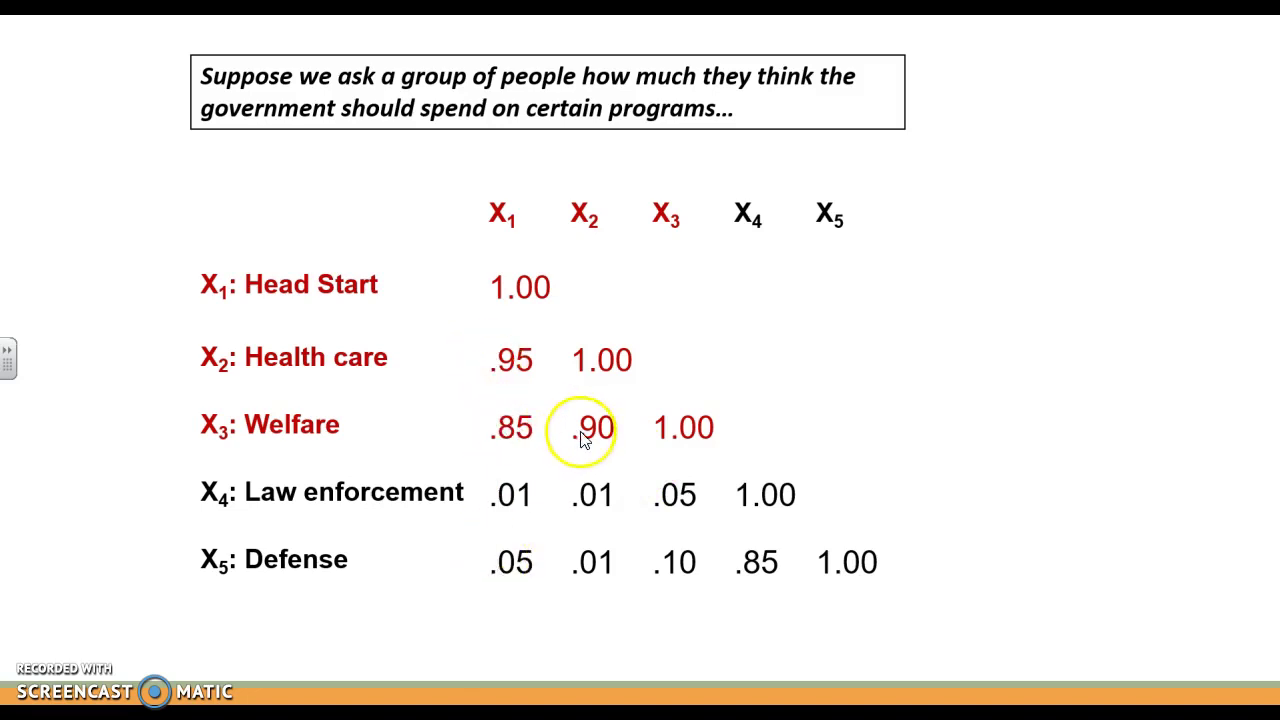
- Box the Head Start, Health care, Welfare block apart from the Law enforcement, Defense block
{"action": "left_click", "coordinate": [767, 568]}
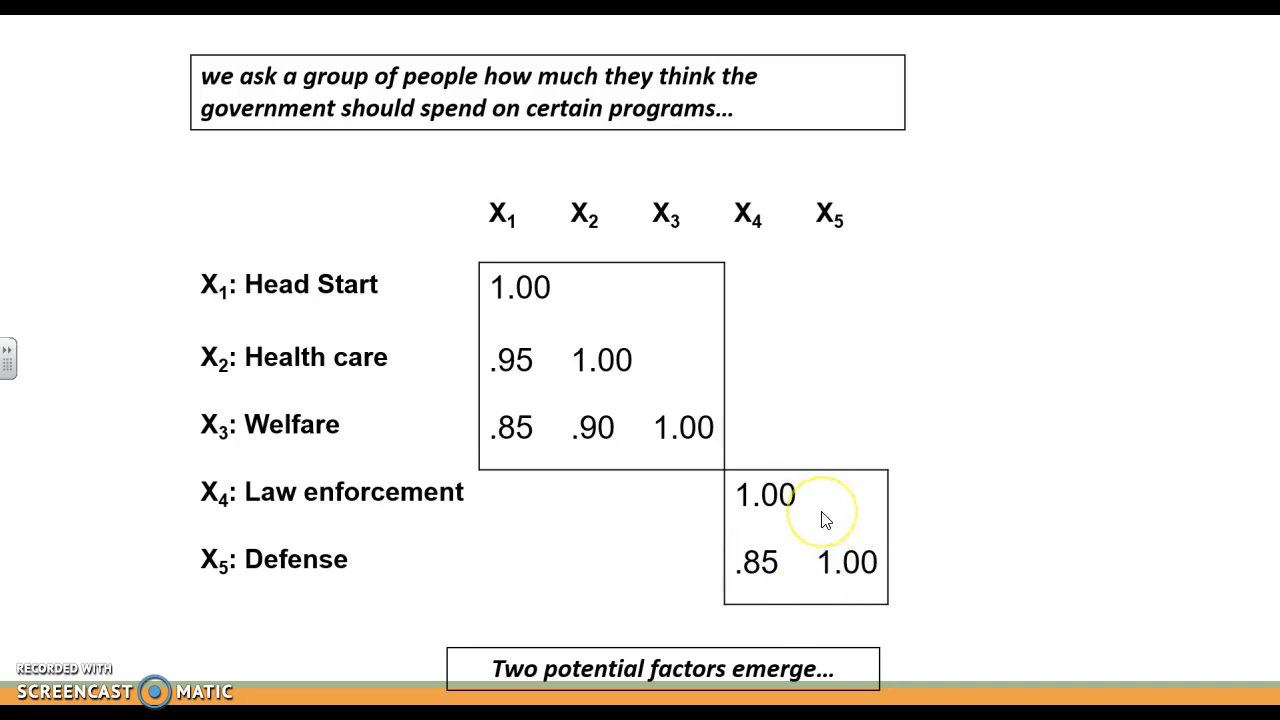
- Advance to the Scree Plot slide comparing the 15-component and 24-component eigenvalue plots
{"action": "key", "text": "Right"}
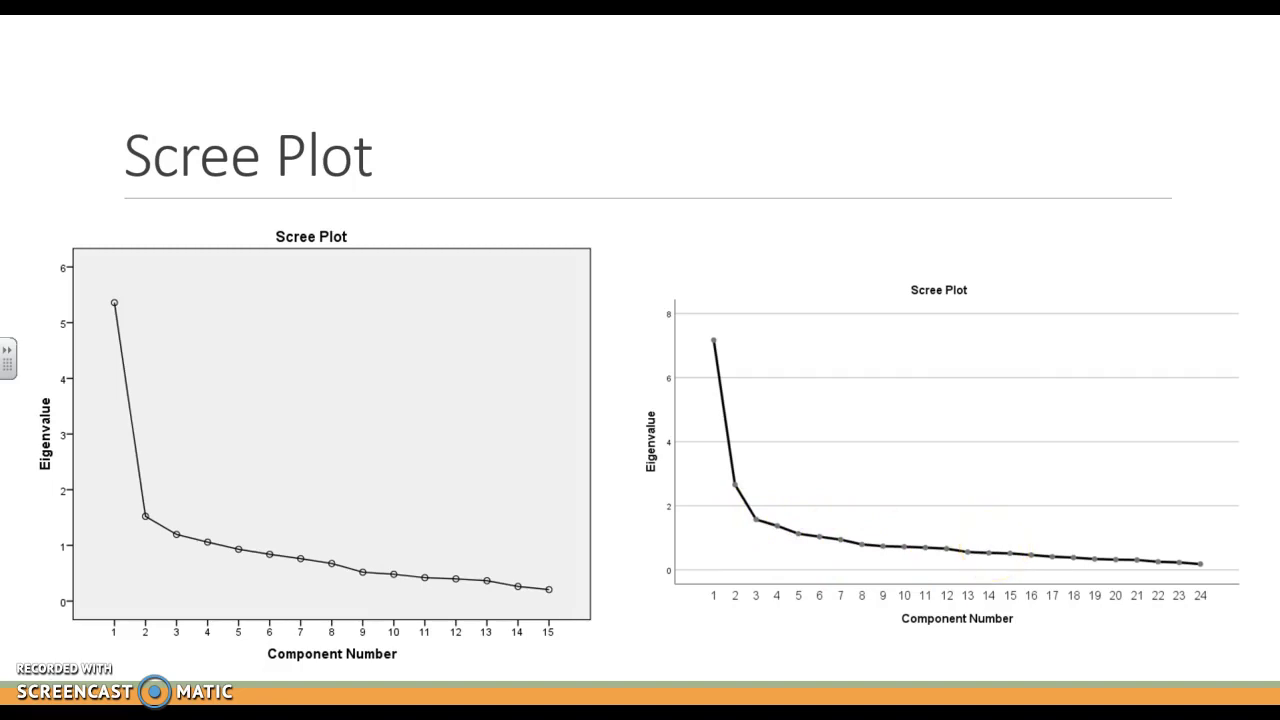
- Advance to the Number of factors to retain slide
{"action": "key", "text": "Right"}
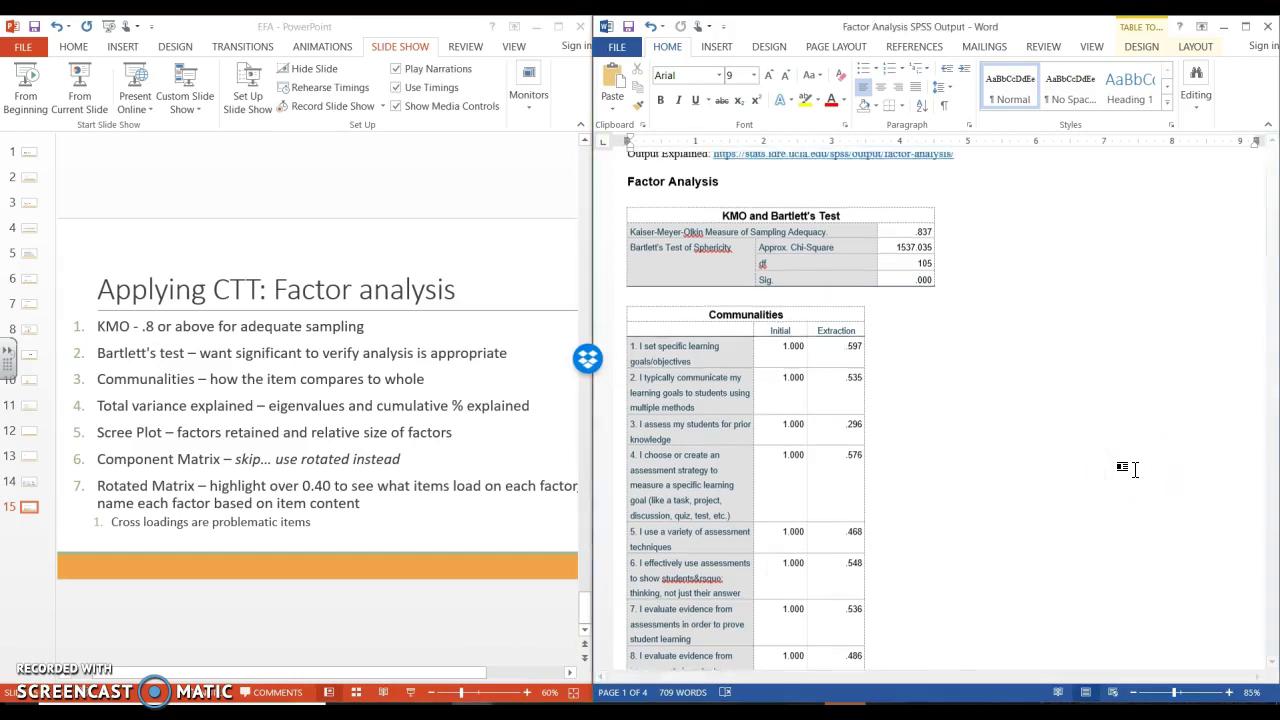
{"action": "scroll", "coordinate": [1134, 469], "scroll_direction": "up", "scroll_amount": 1}
{"action": "scroll", "coordinate": [1134, 469], "scroll_direction": "down", "scroll_amount": 1}
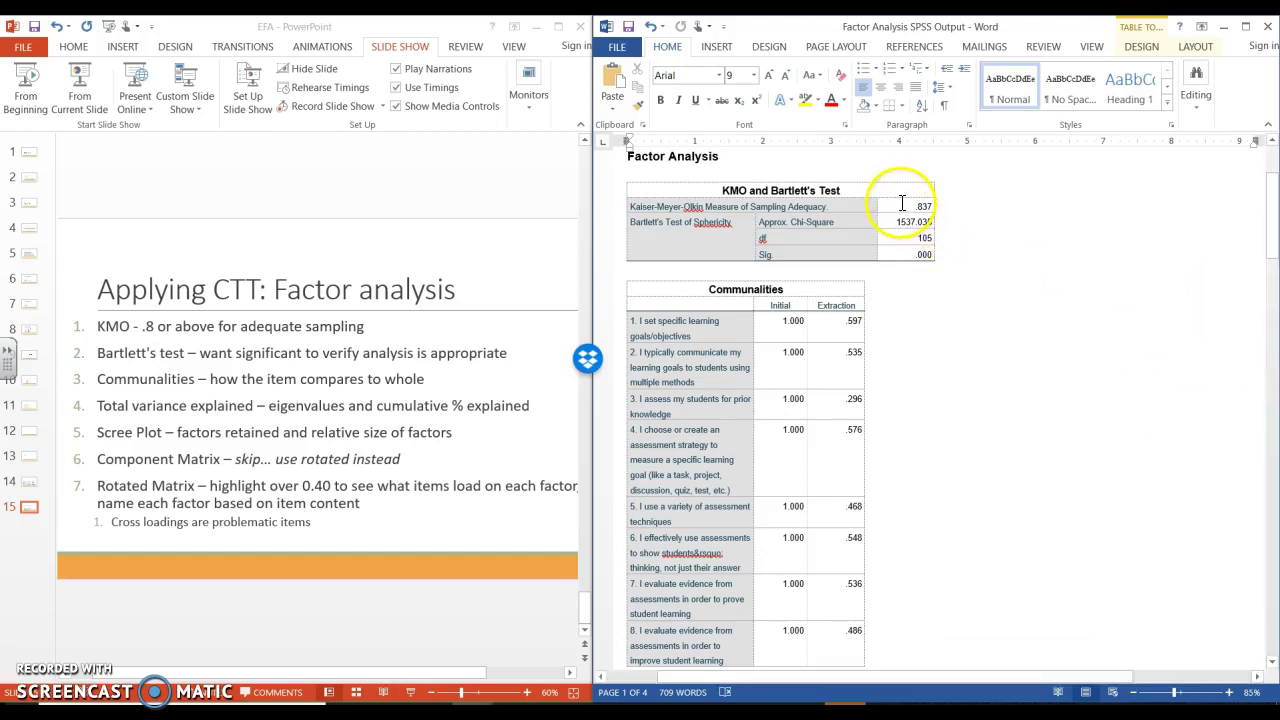
{"action": "left_click_drag", "start_coordinate": [902, 204], "coordinate": [926, 205]}
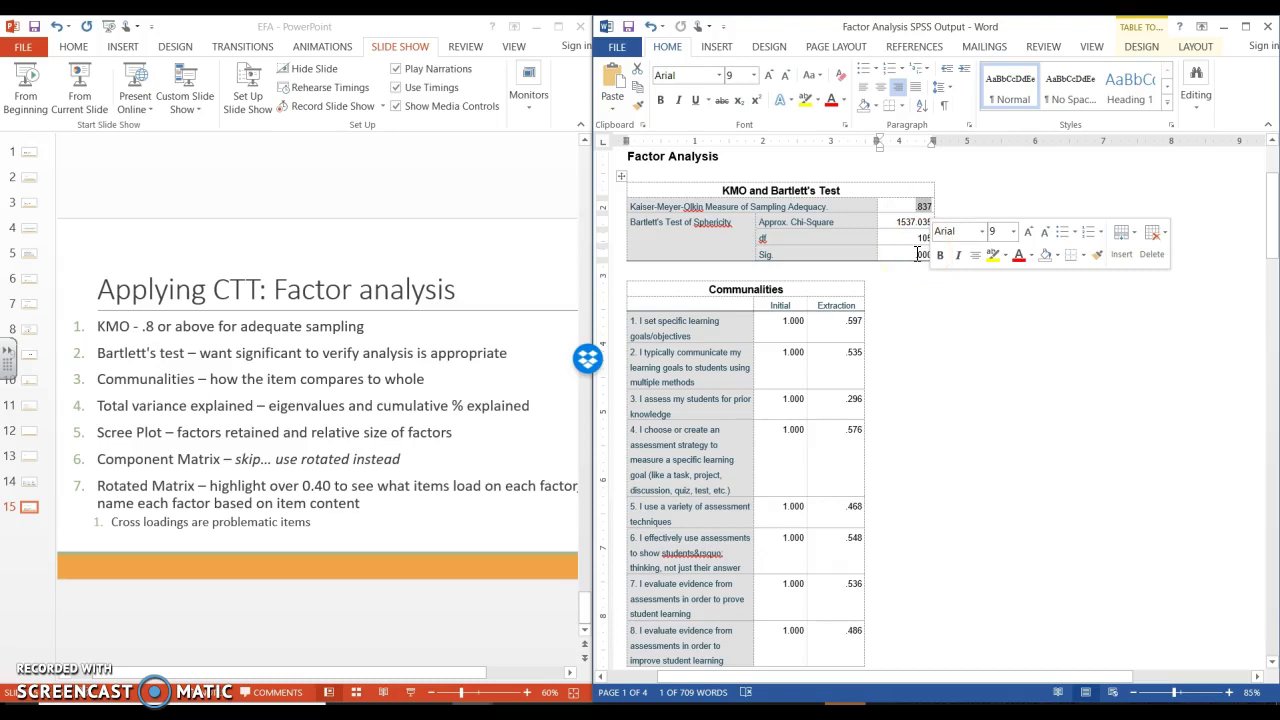
{"action": "left_click_drag", "start_coordinate": [917, 254], "coordinate": [940, 256]}
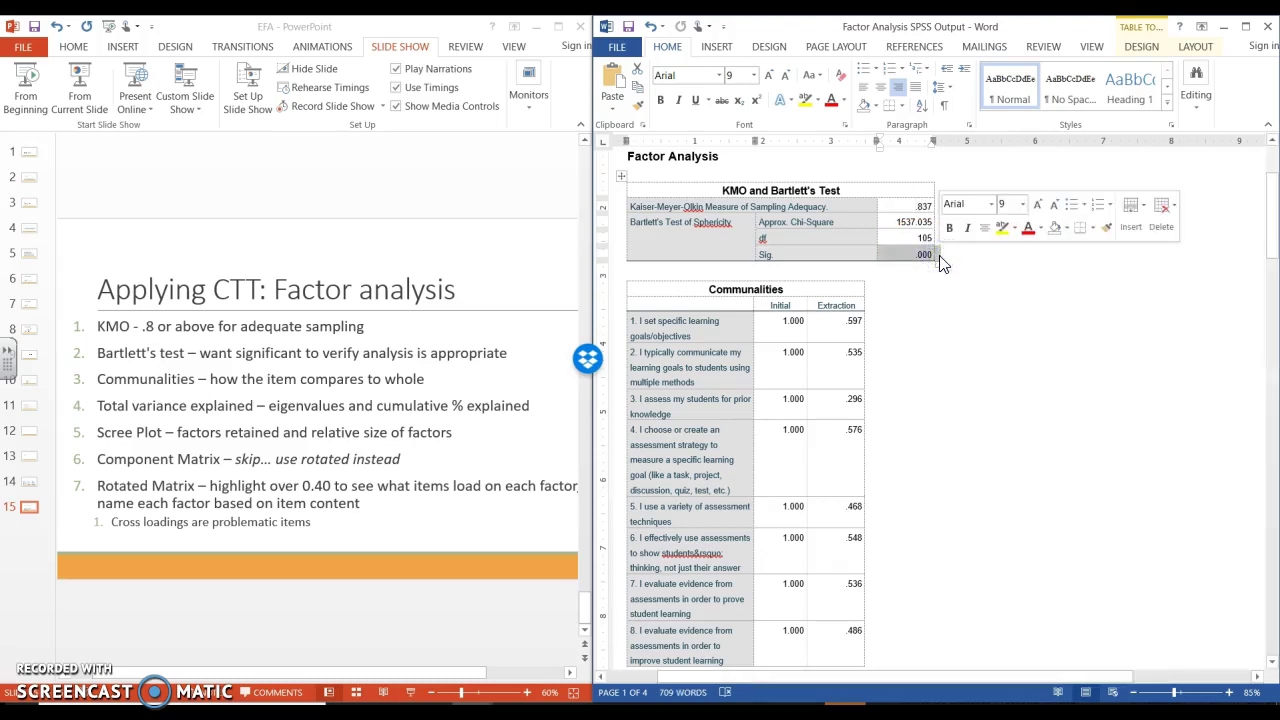
{"action": "left_click", "coordinate": [939, 256]}
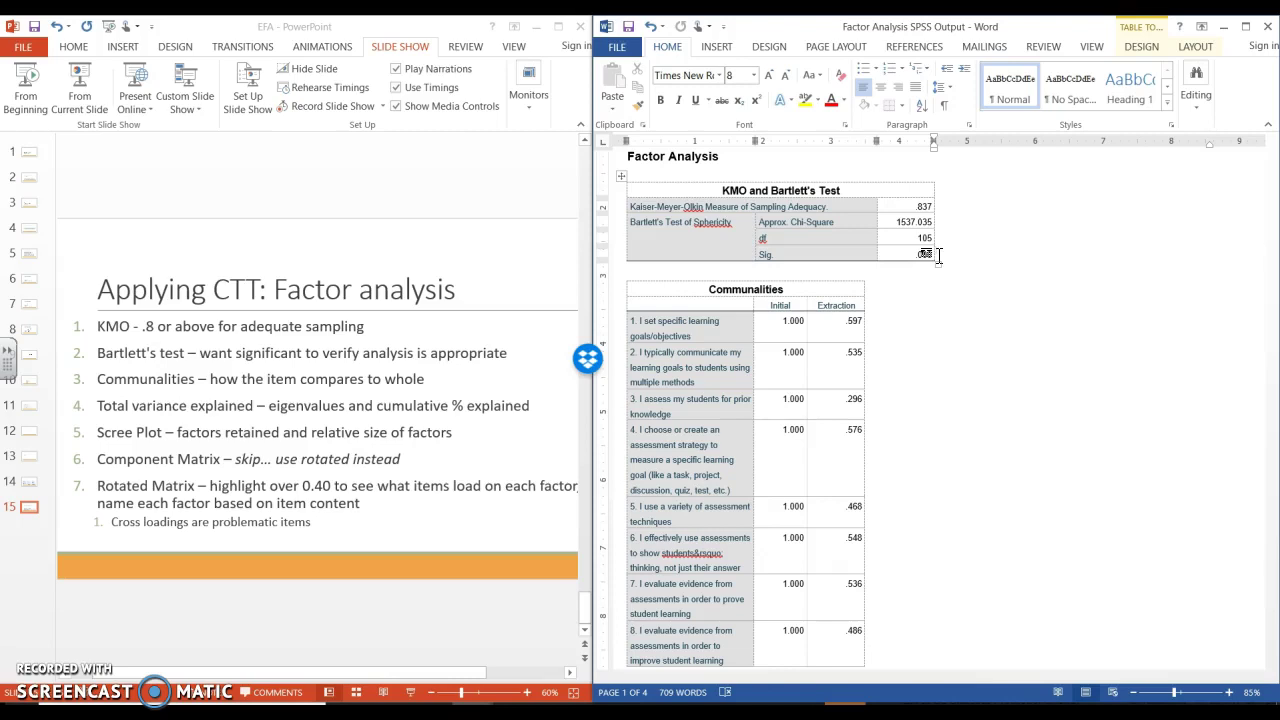
{"action": "scroll", "coordinate": [938, 255], "scroll_direction": "down", "scroll_amount": 2}
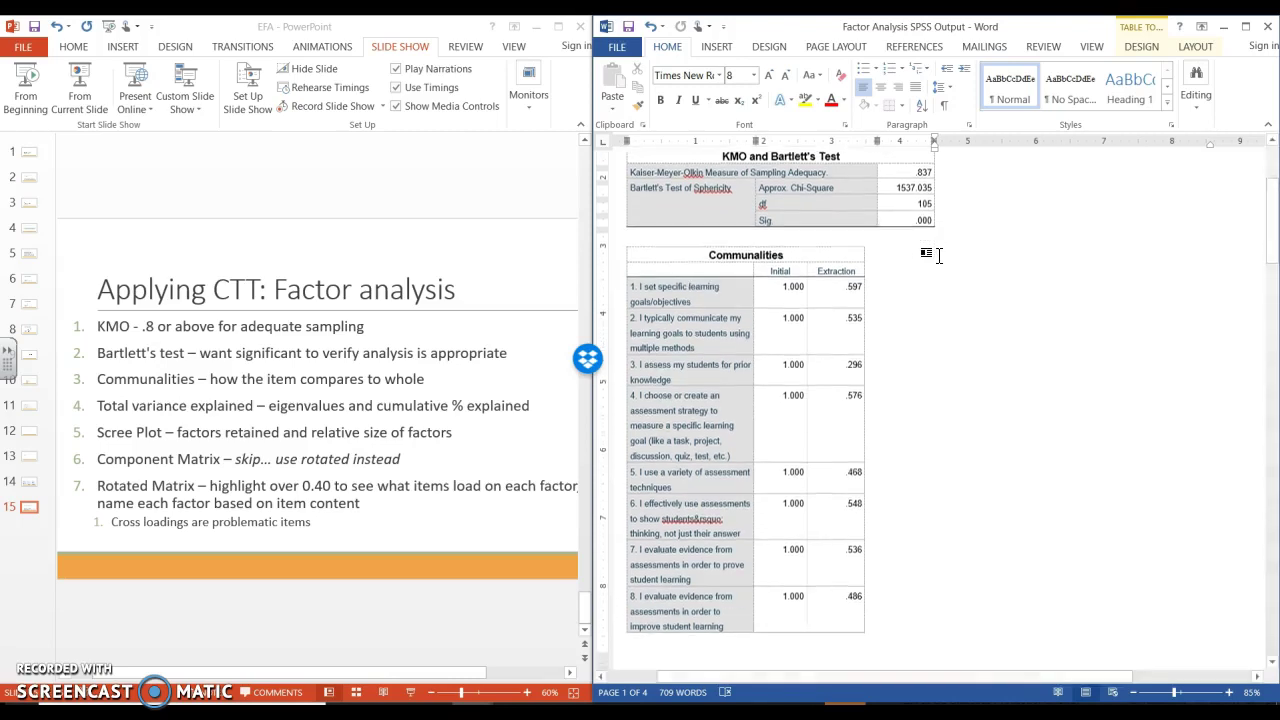
{"action": "scroll", "coordinate": [938, 255], "scroll_direction": "down", "scroll_amount": 1}
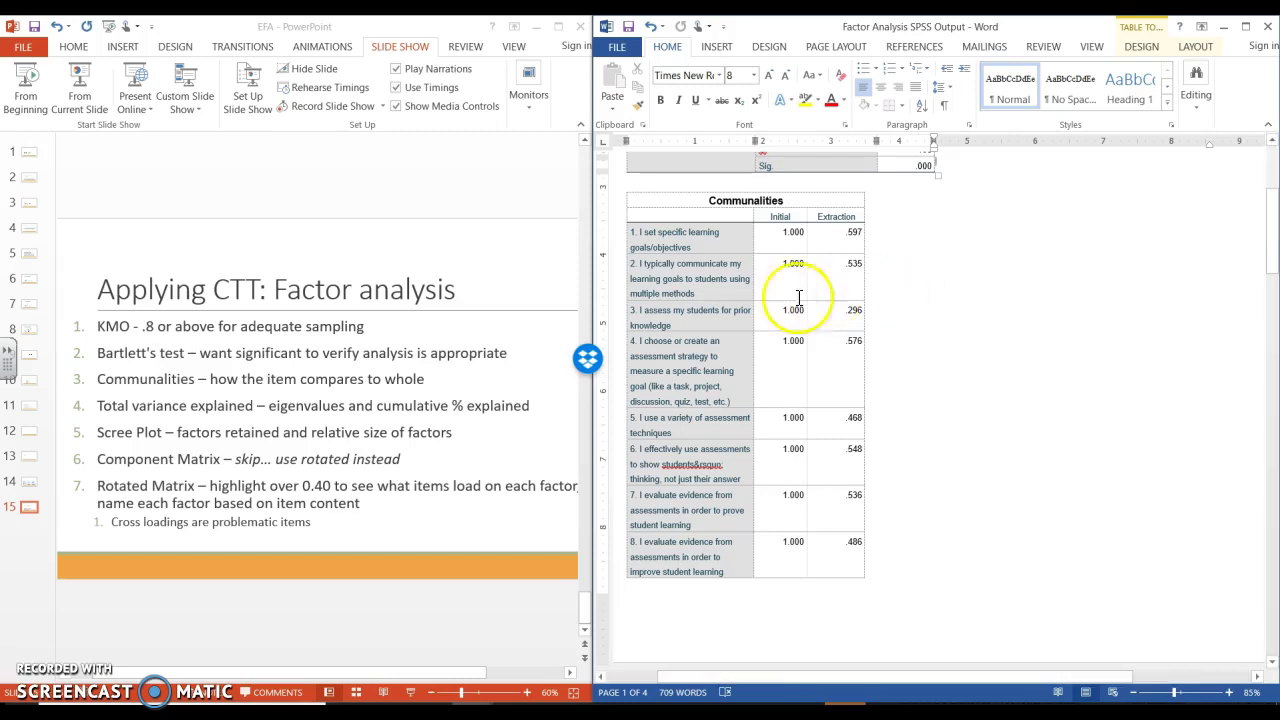
{"action": "left_click_drag", "start_coordinate": [836, 241], "coordinate": [841, 265]}
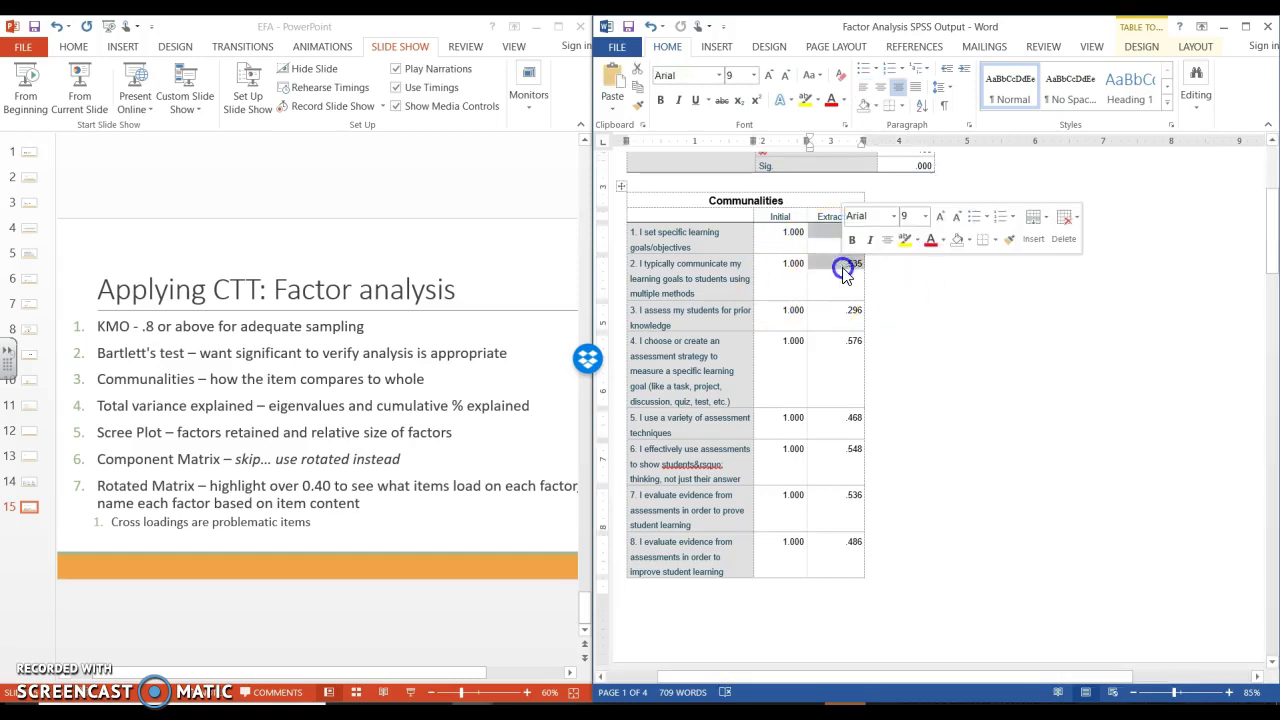
{"action": "left_click", "coordinate": [843, 275]}
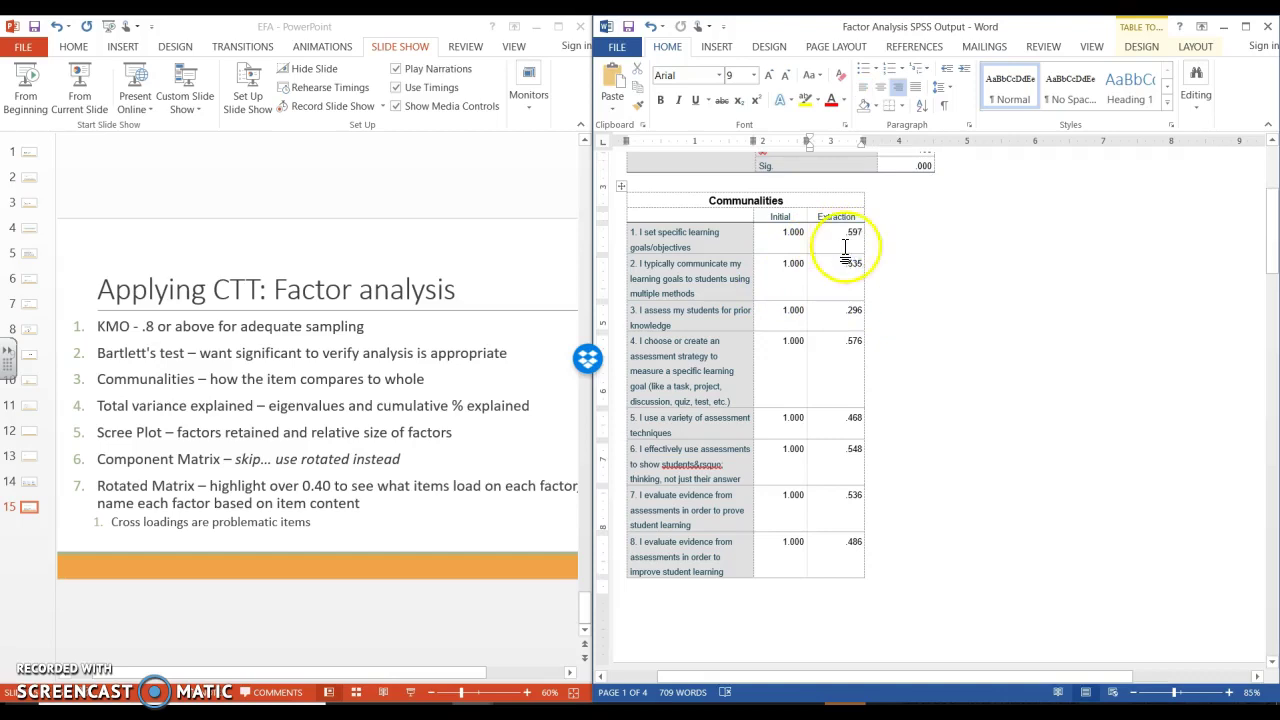
{"action": "left_click_drag", "start_coordinate": [840, 228], "coordinate": [860, 321]}
{"action": "left_click", "coordinate": [836, 320]}
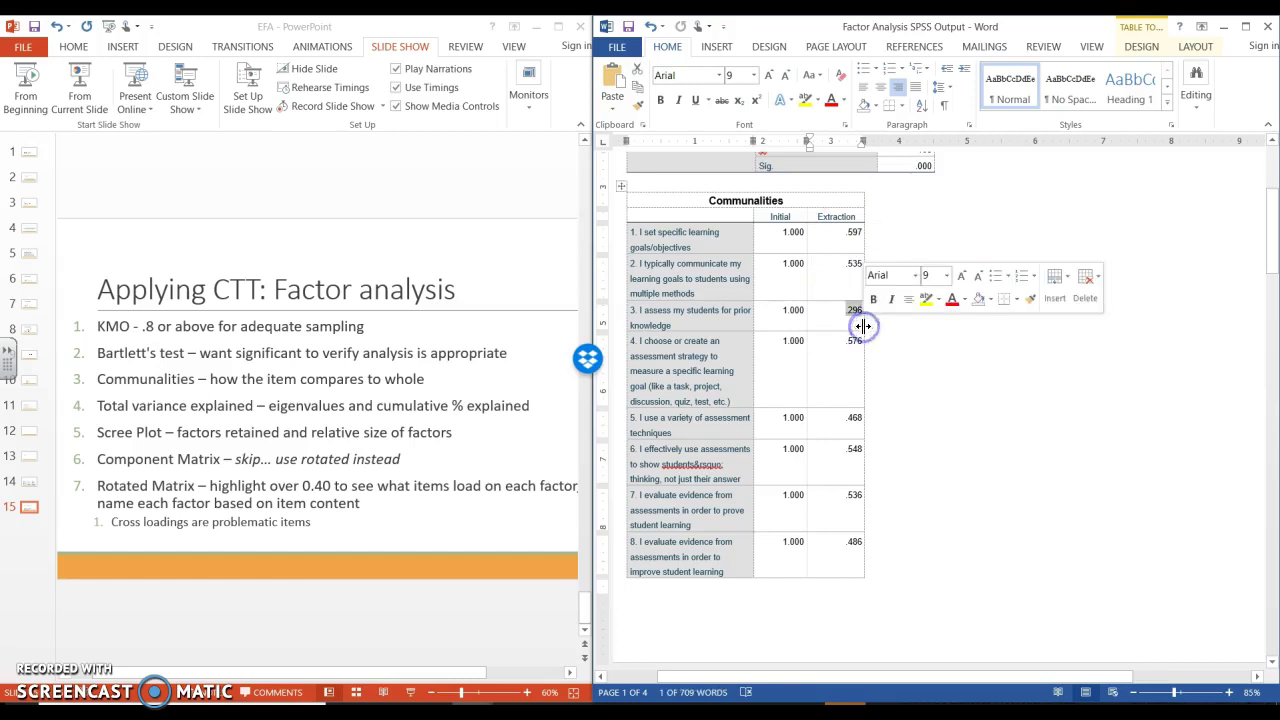
{"action": "left_click", "coordinate": [977, 347]}
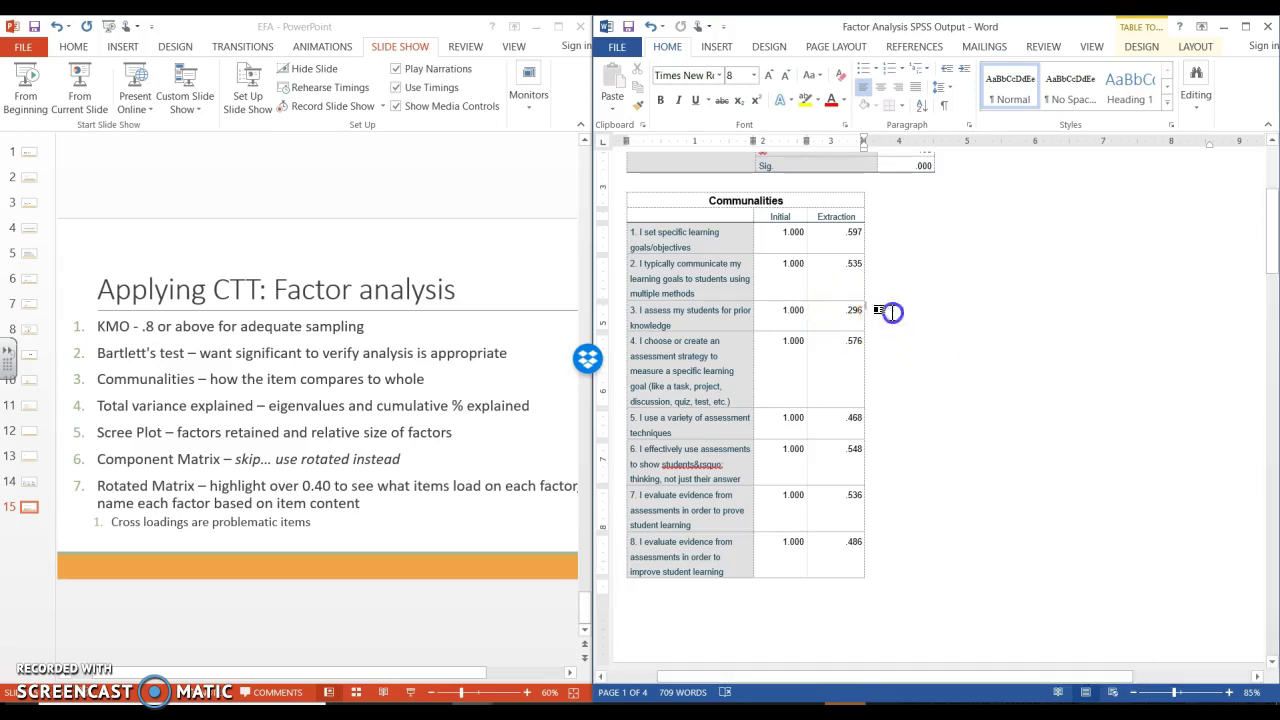
{"action": "left_click_drag", "start_coordinate": [890, 310], "coordinate": [750, 315]}
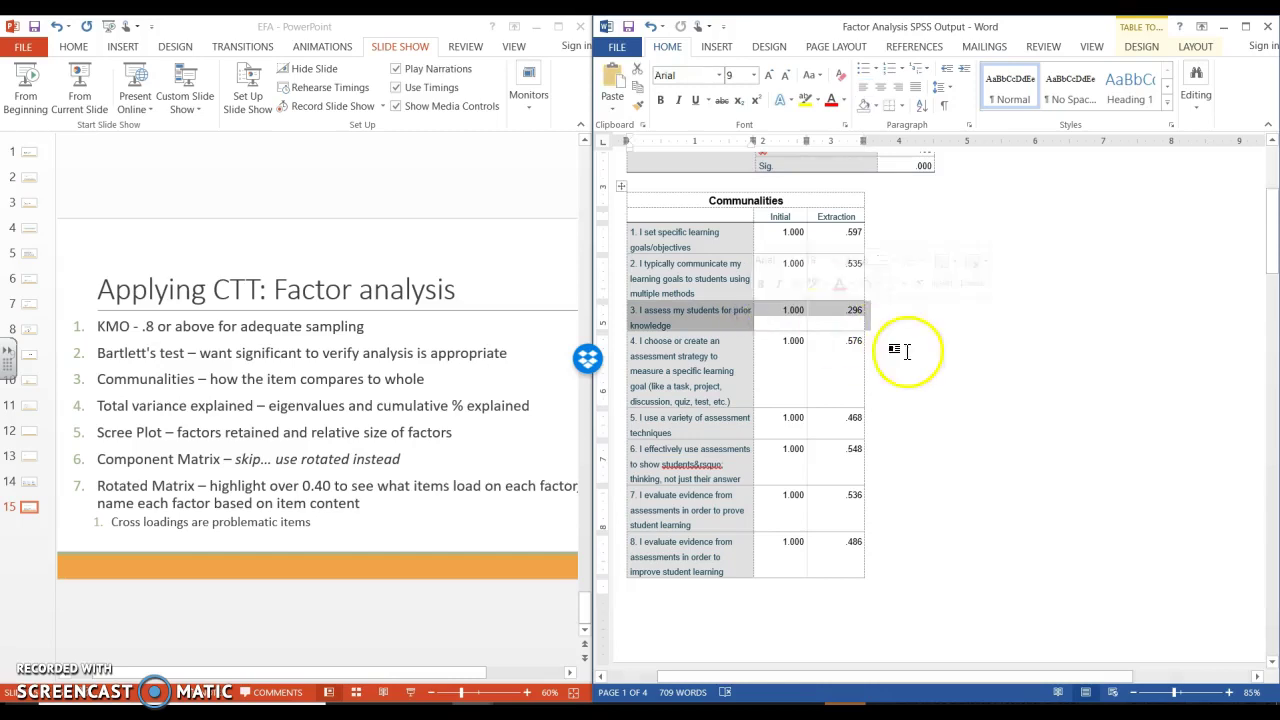
{"action": "left_click", "coordinate": [960, 378]}
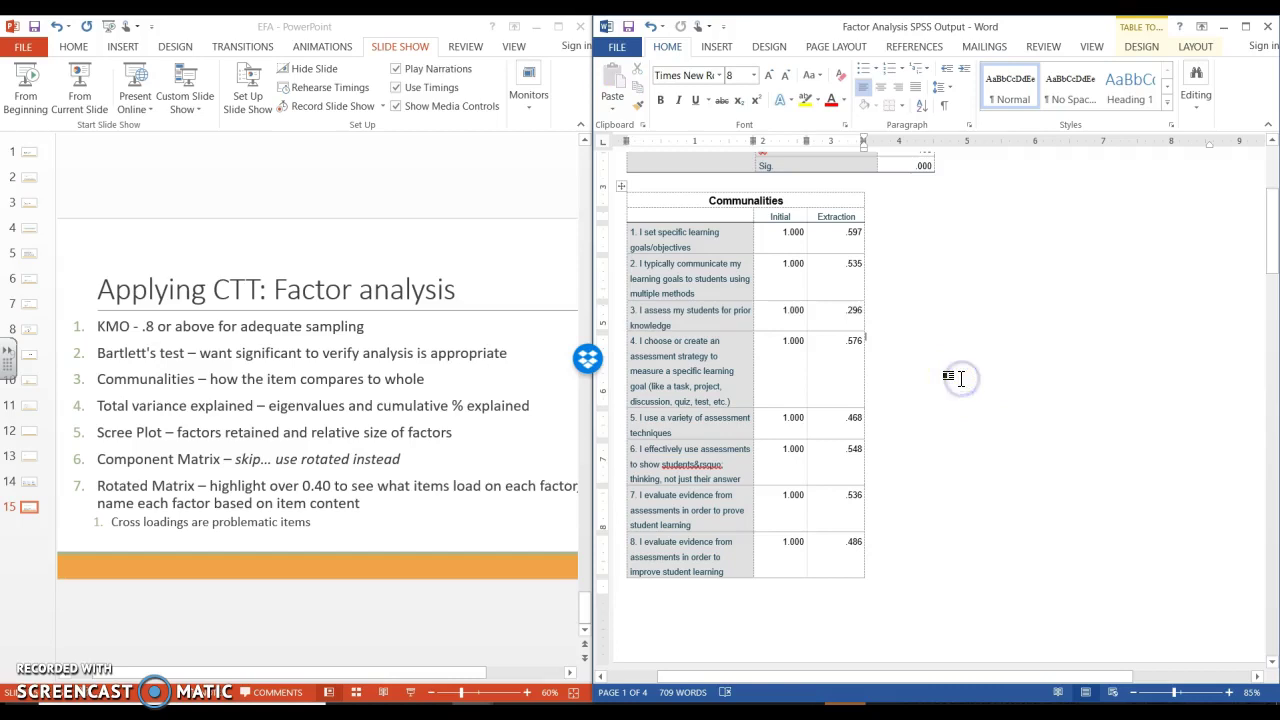
{"action": "scroll", "coordinate": [960, 378], "scroll_direction": "down", "scroll_amount": 5}
{"action": "scroll", "coordinate": [960, 378], "scroll_direction": "down", "scroll_amount": 8}
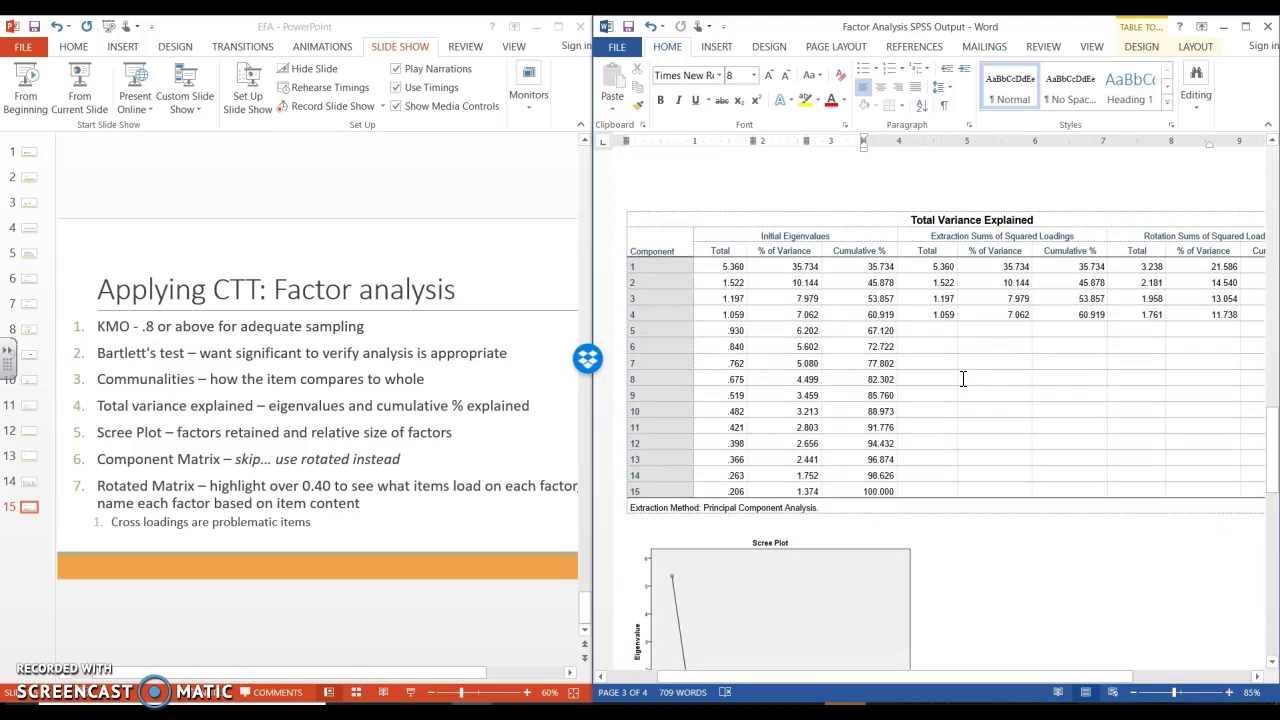
{"action": "left_click", "coordinate": [719, 263]}
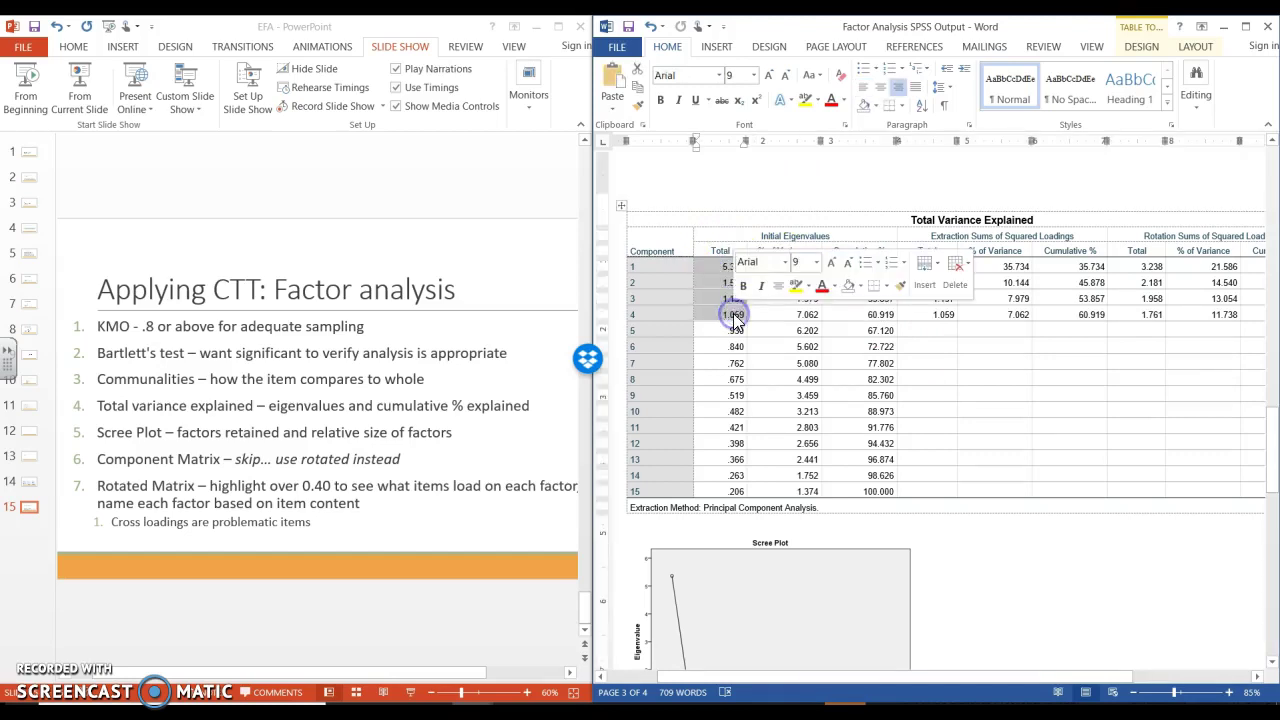
{"action": "left_click_drag", "start_coordinate": [677, 314], "coordinate": [643, 268]}
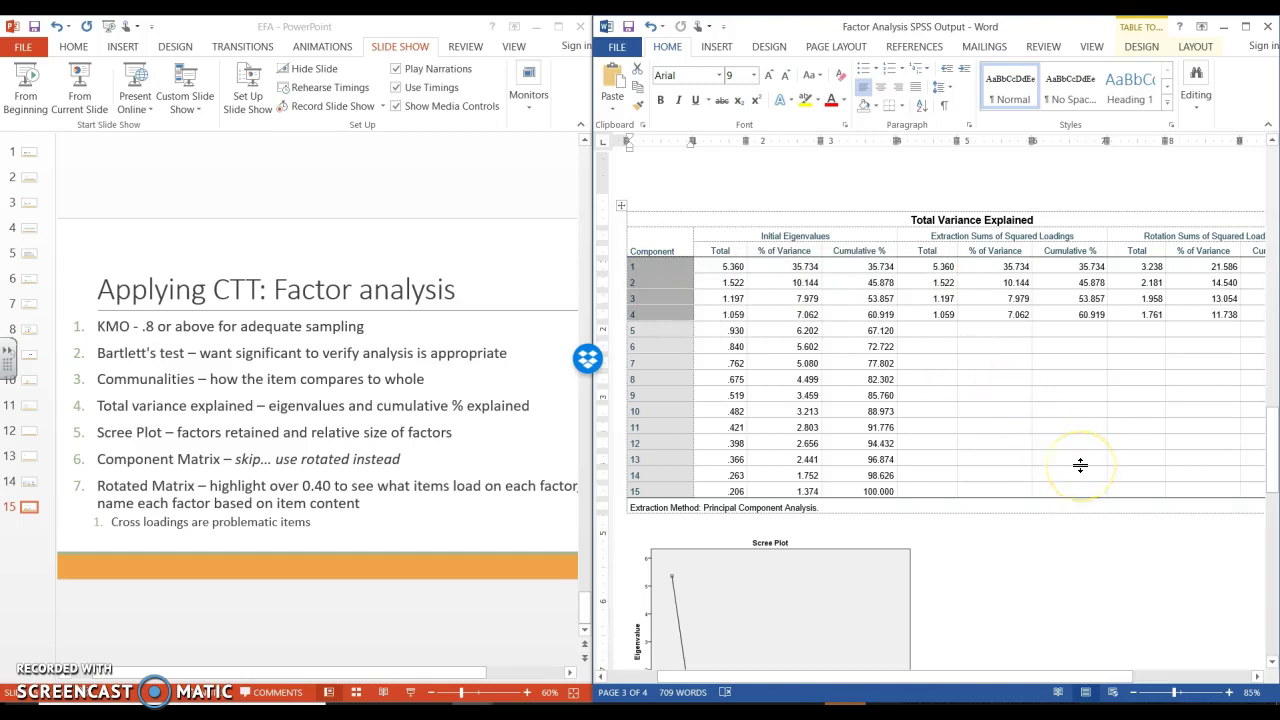
{"action": "left_click", "coordinate": [1062, 584]}
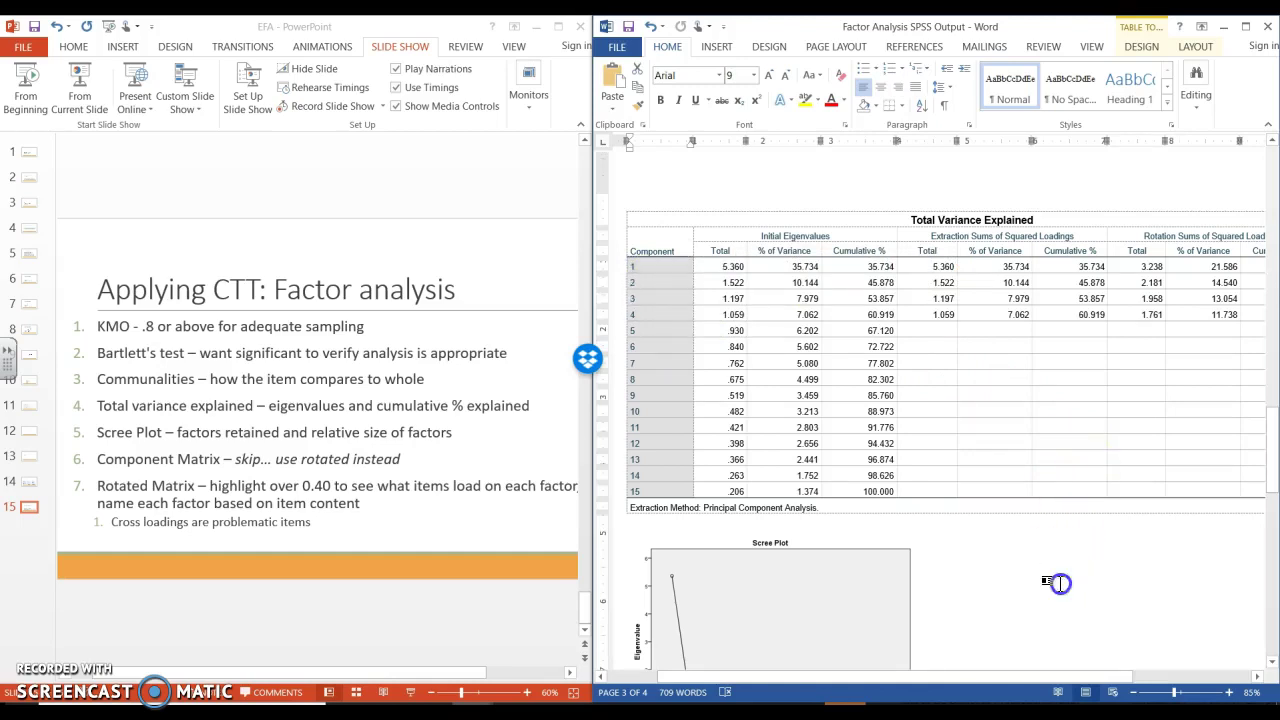
- Scroll the SPSS output past the Scree Plot toward the Rotated Component Matrix
{"action": "scroll", "coordinate": [1062, 584], "scroll_direction": "down", "scroll_amount": 3}
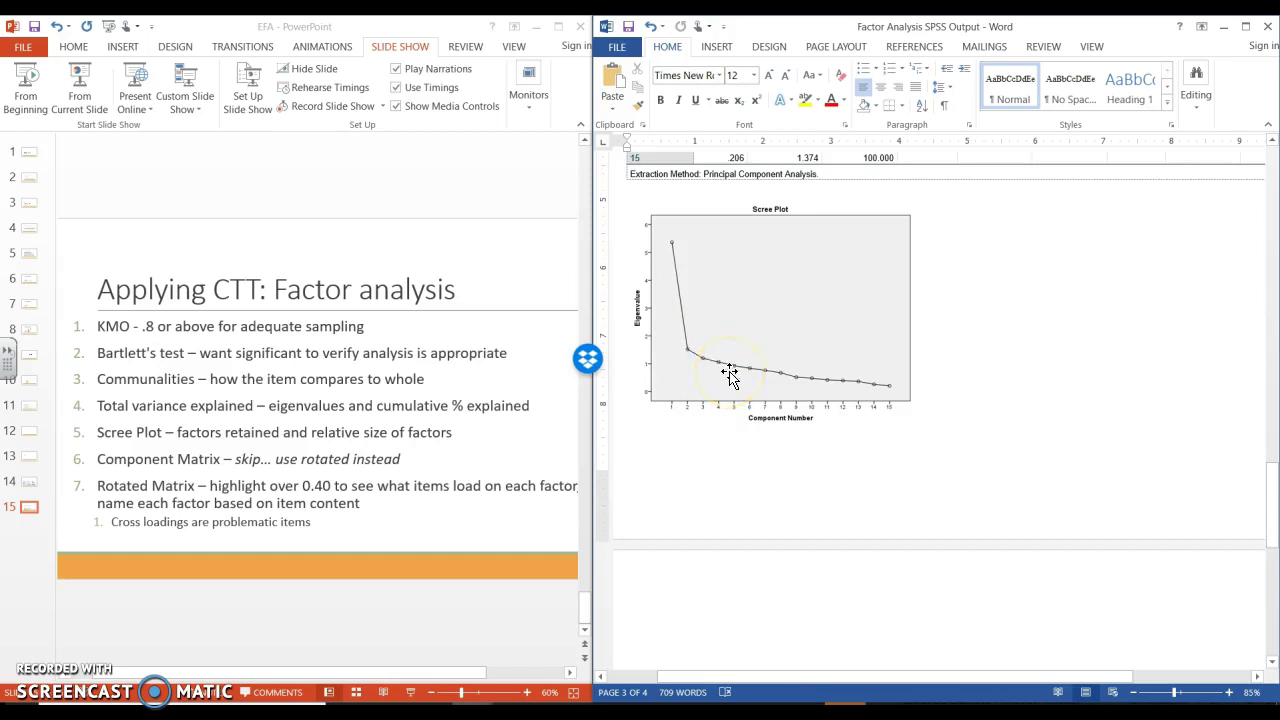
- Highlight Component 1's main loadings (.703, .679, and .718 through .545) in yellow
{"action": "scroll", "coordinate": [729, 374], "scroll_direction": "down", "scroll_amount": 6}
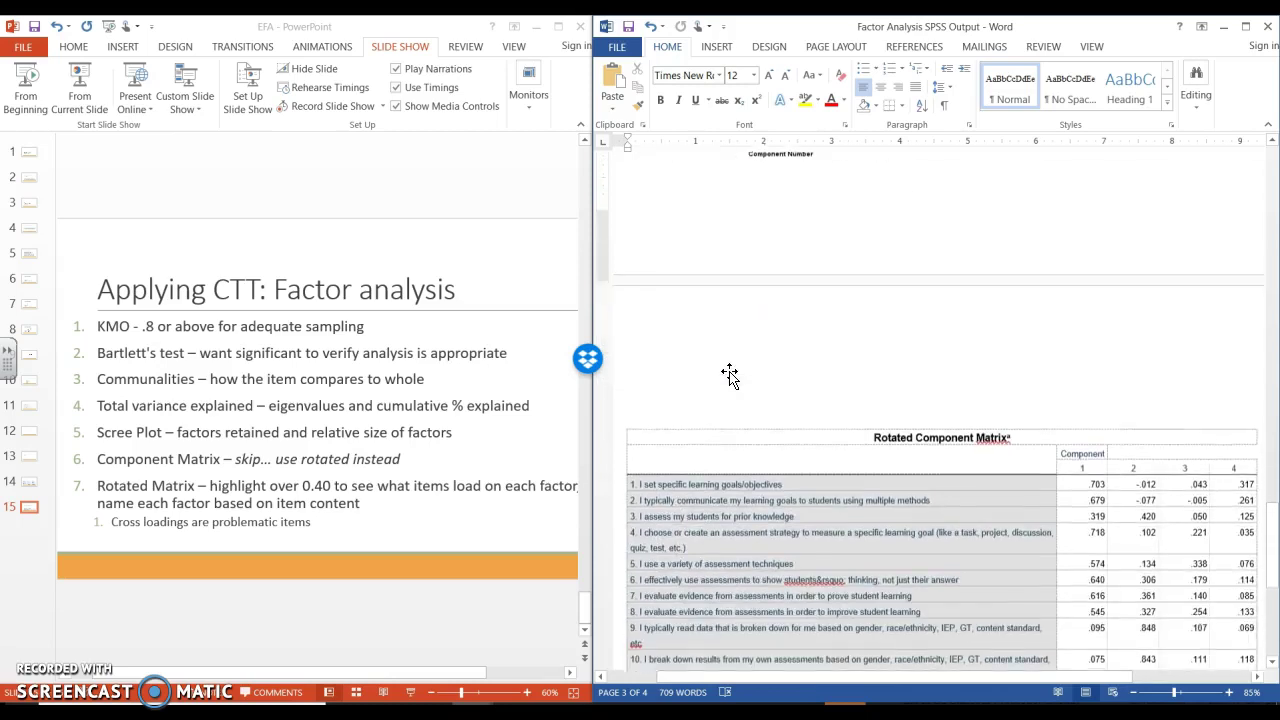
{"action": "scroll", "coordinate": [731, 372], "scroll_direction": "down", "scroll_amount": 3}
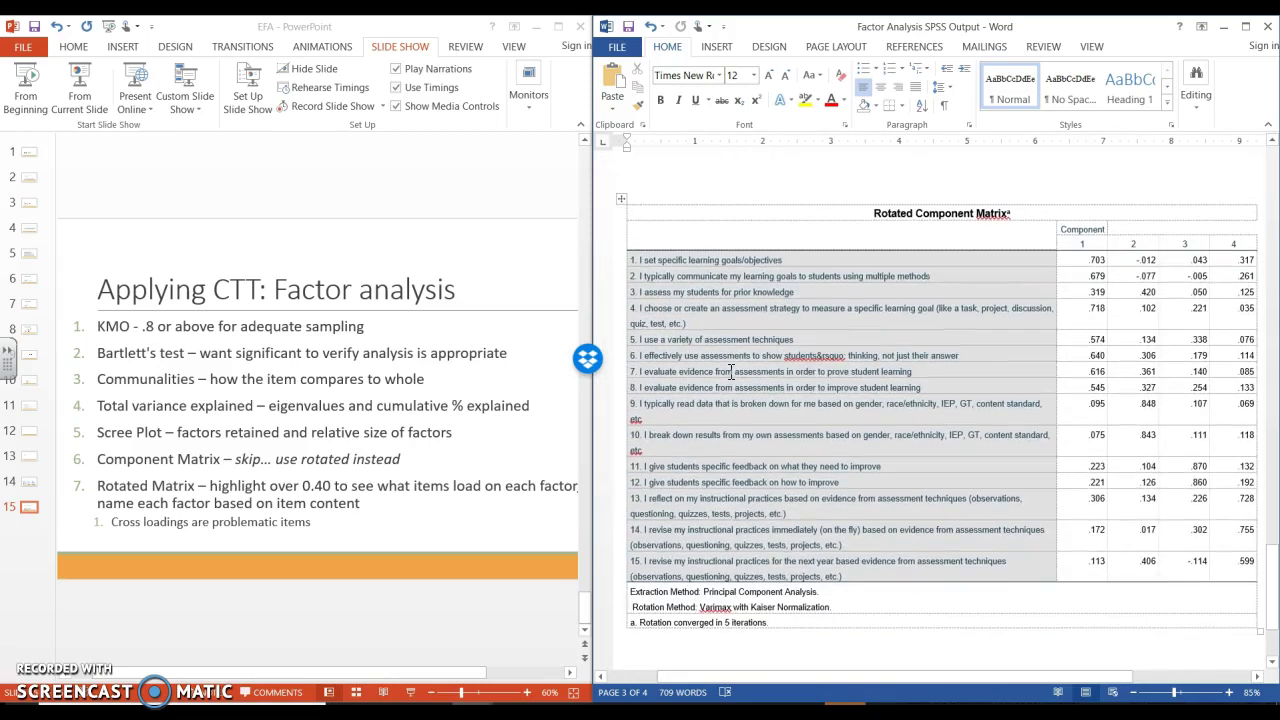
{"action": "scroll", "coordinate": [731, 372], "scroll_direction": "down", "scroll_amount": 1}
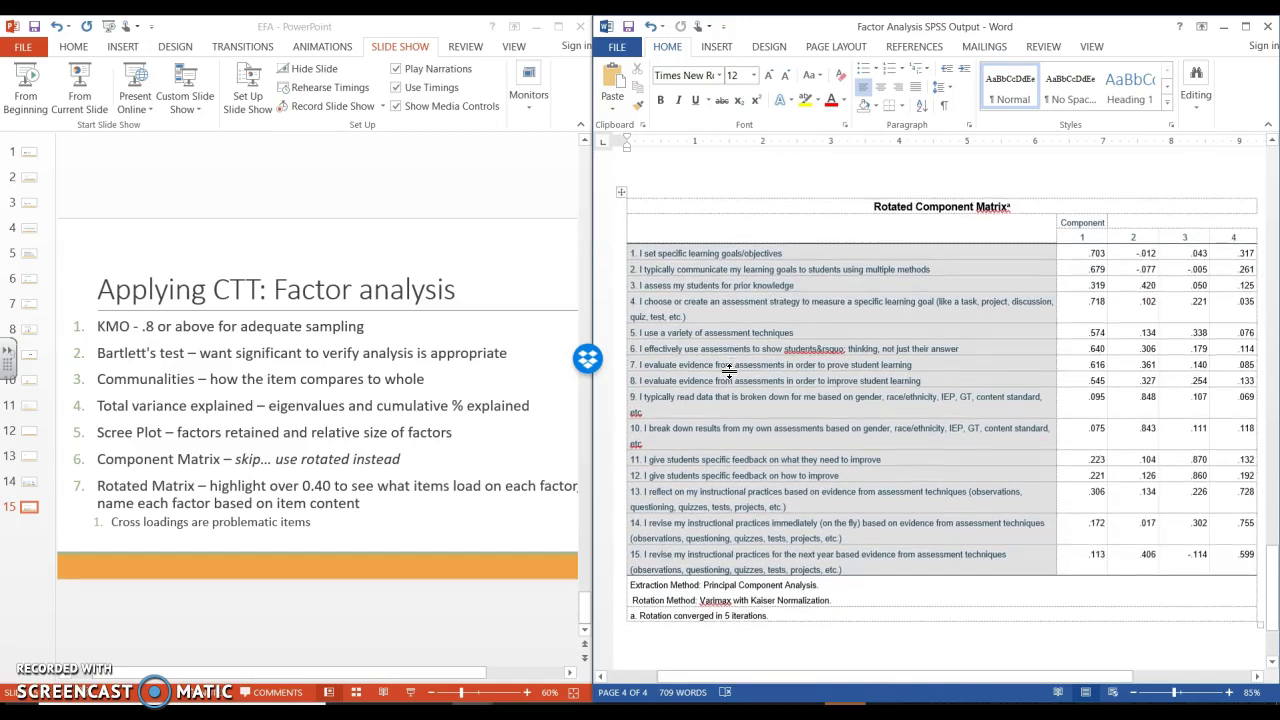
{"action": "left_click_drag", "start_coordinate": [1084, 252], "coordinate": [1100, 376]}
{"action": "left_click", "coordinate": [1097, 245]}
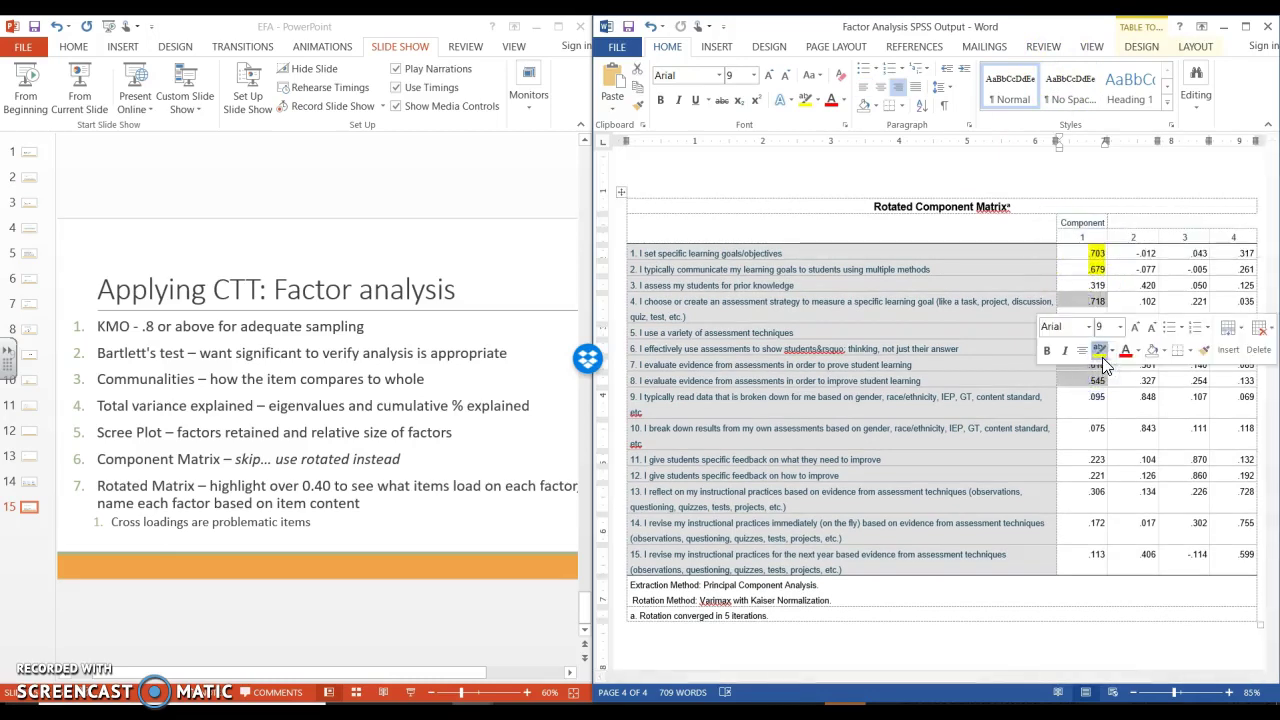
{"action": "left_click", "coordinate": [1100, 350]}
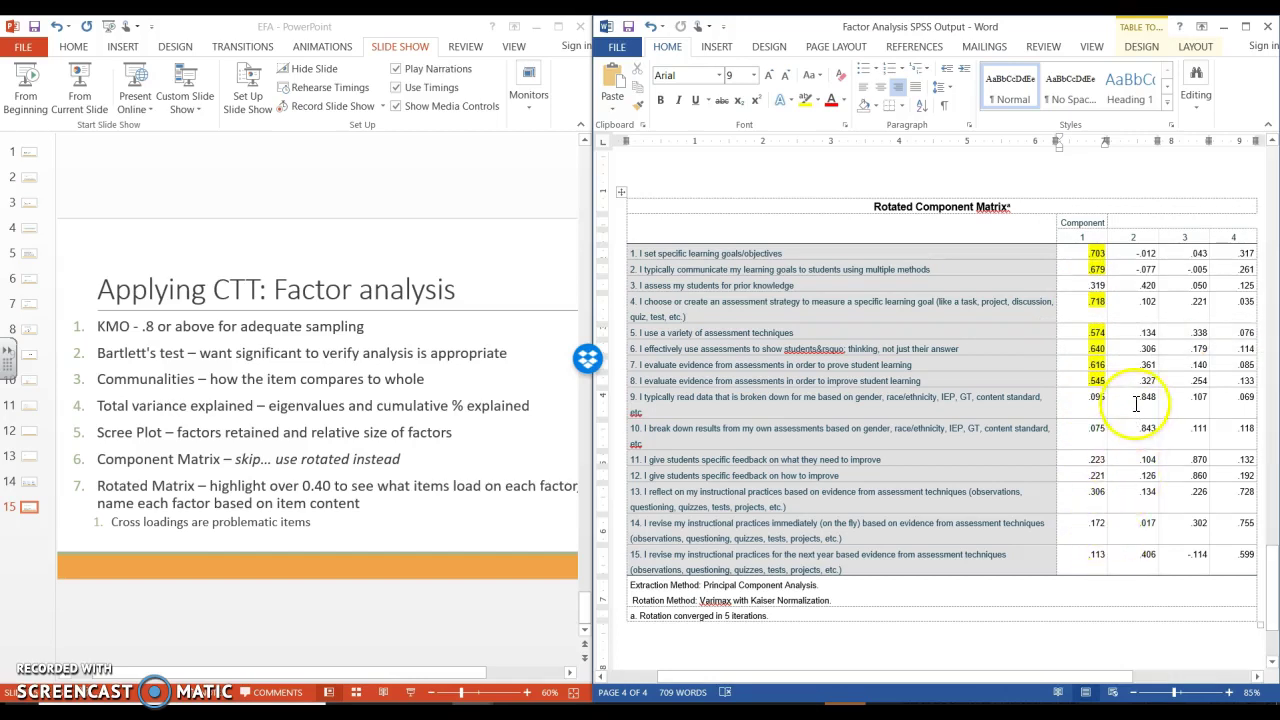
- Highlight loadings .848, .843, .870, .860 and Component 4's .728, .755, .599 in yellow
{"action": "left_click_drag", "start_coordinate": [1135, 424], "coordinate": [1178, 476]}
{"action": "left_click", "coordinate": [1102, 401]}
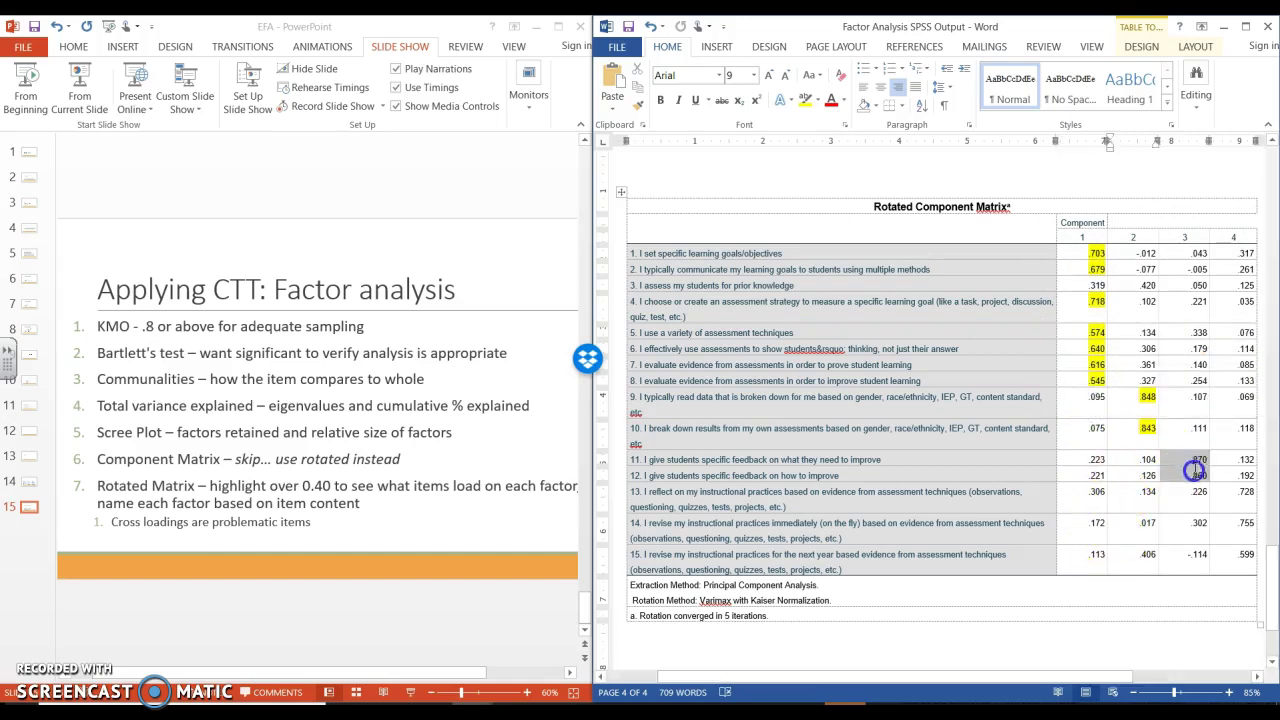
{"action": "left_click", "coordinate": [1101, 448]}
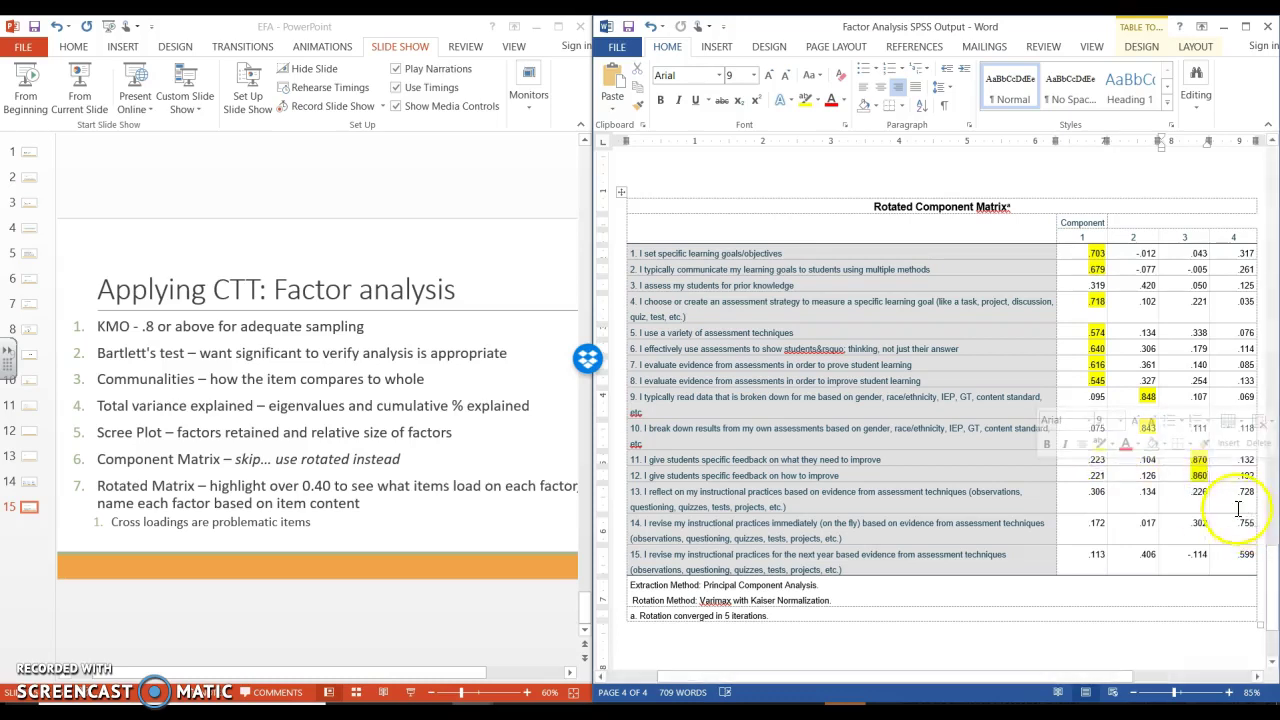
{"action": "left_click_drag", "start_coordinate": [1238, 491], "coordinate": [1240, 556]}
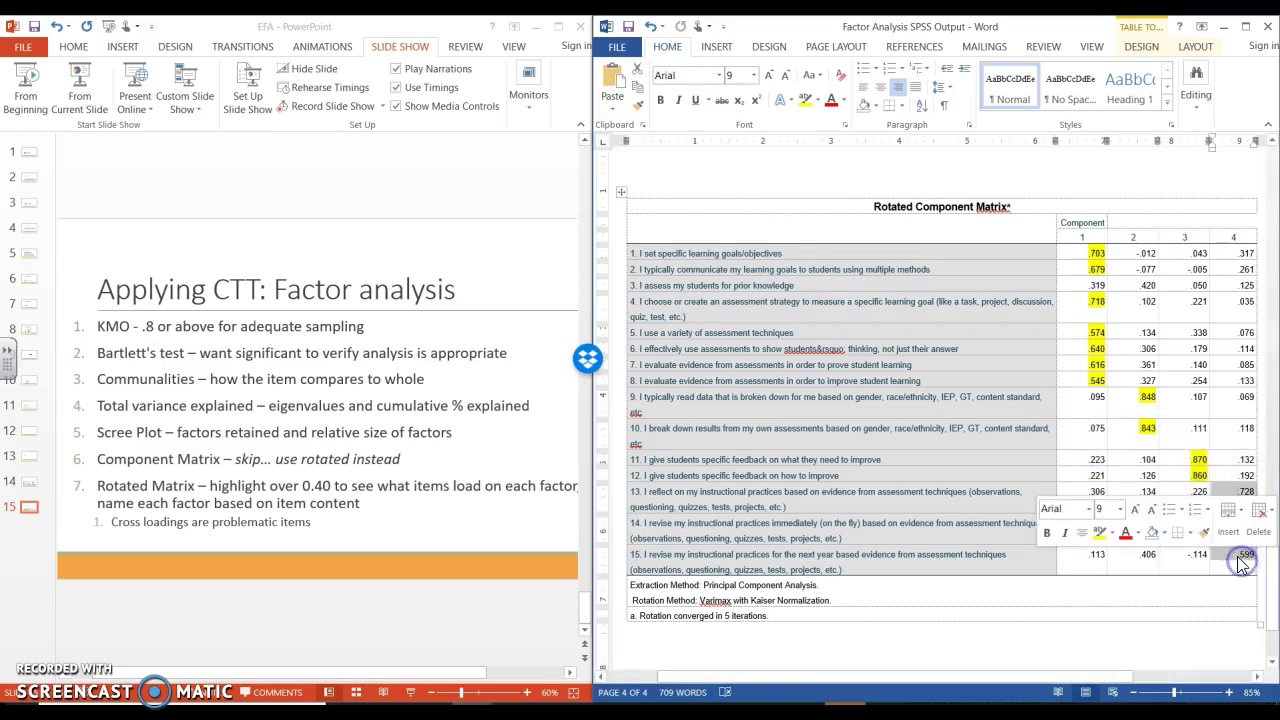
{"action": "left_click", "coordinate": [1100, 542]}
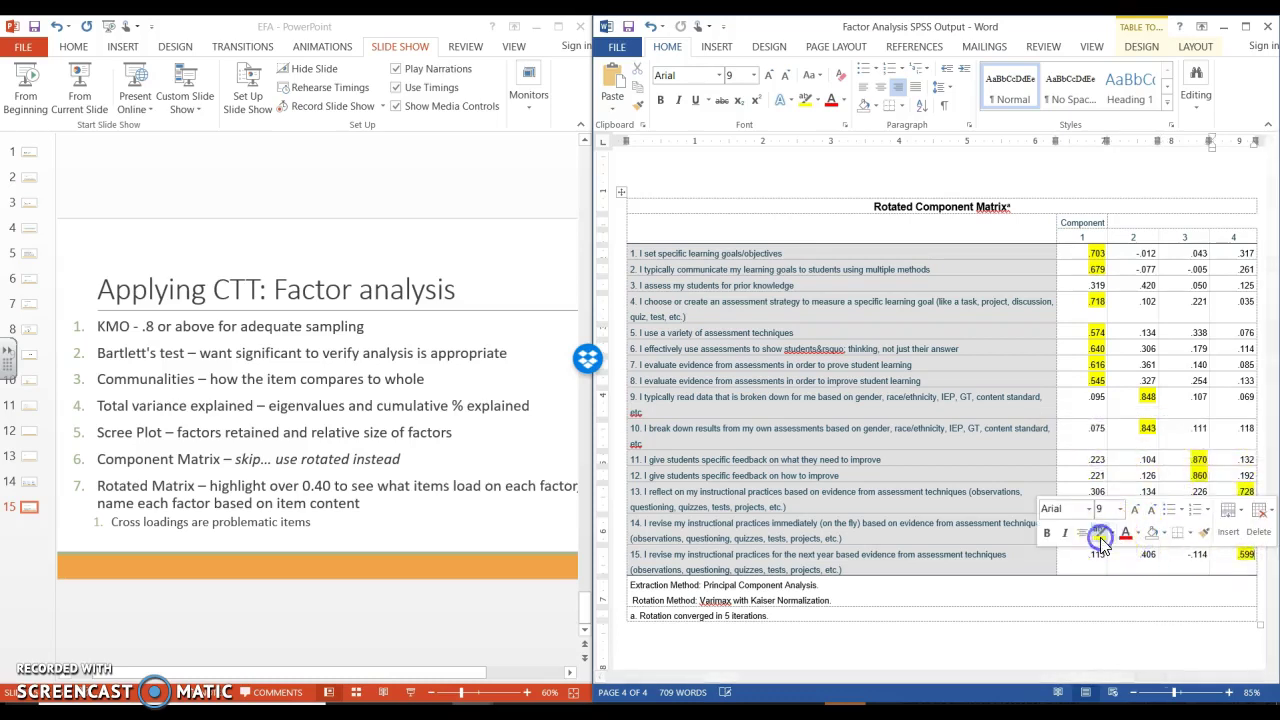
- Highlight item 3's .420 loading on Component 2 in yellow
{"action": "left_click", "coordinate": [1133, 286]}
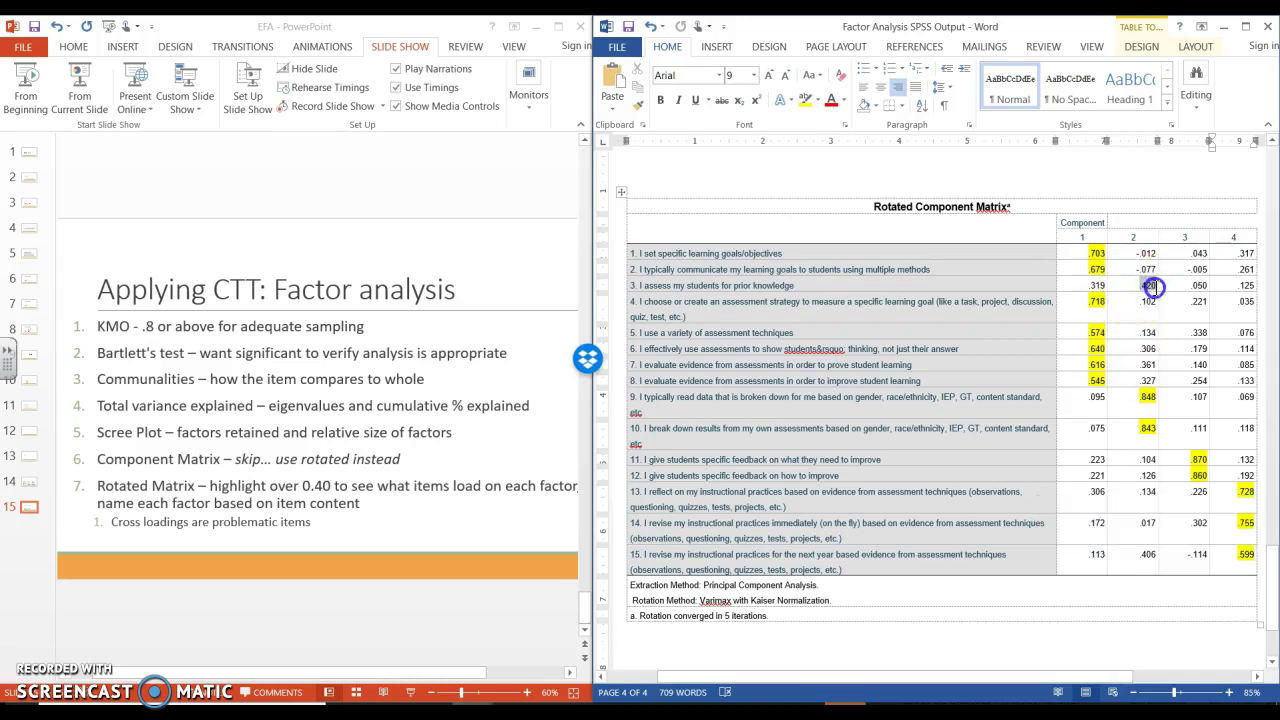
{"action": "double_click", "coordinate": [1150, 286]}
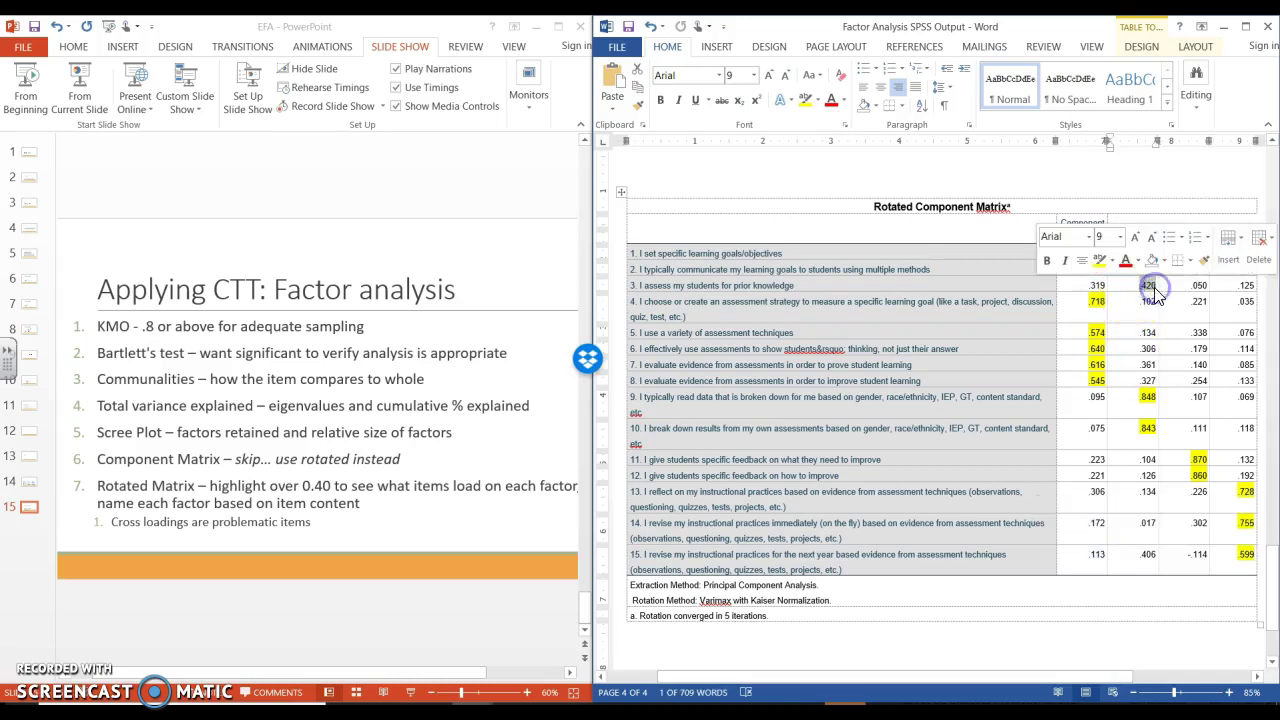
{"action": "left_click", "coordinate": [1100, 260]}
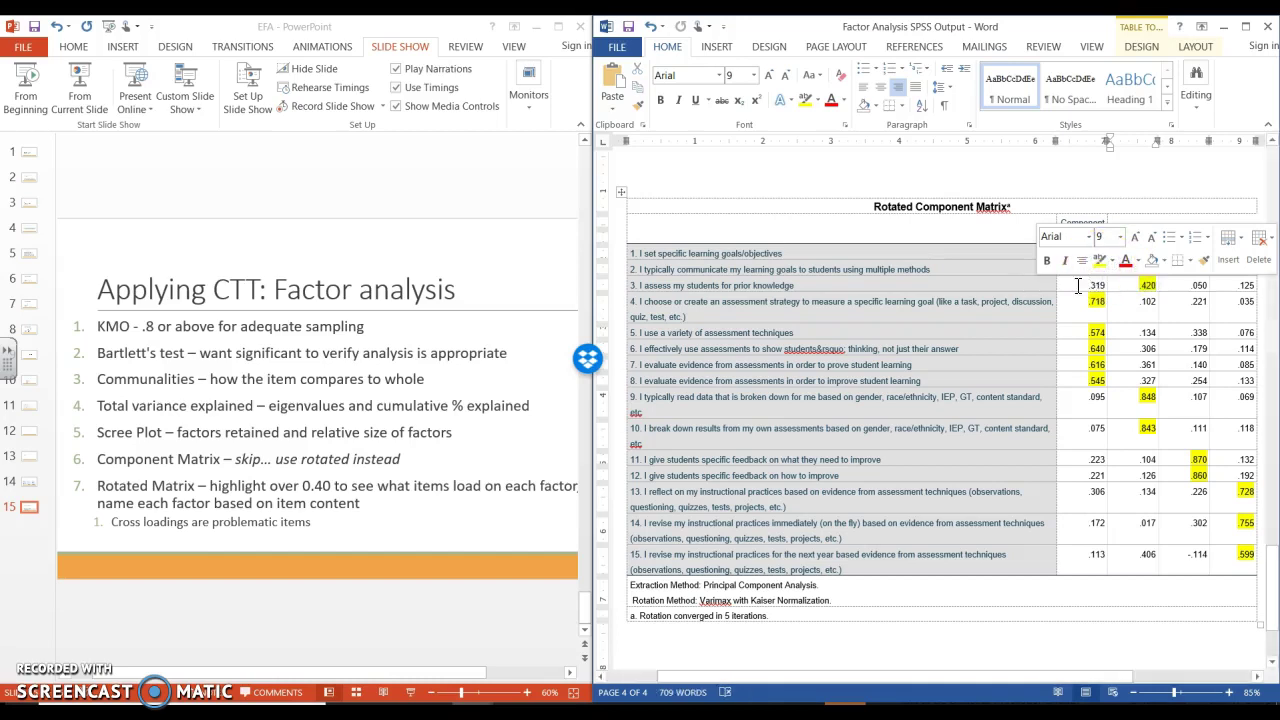
{"action": "left_click_drag", "start_coordinate": [1078, 286], "coordinate": [1252, 281]}
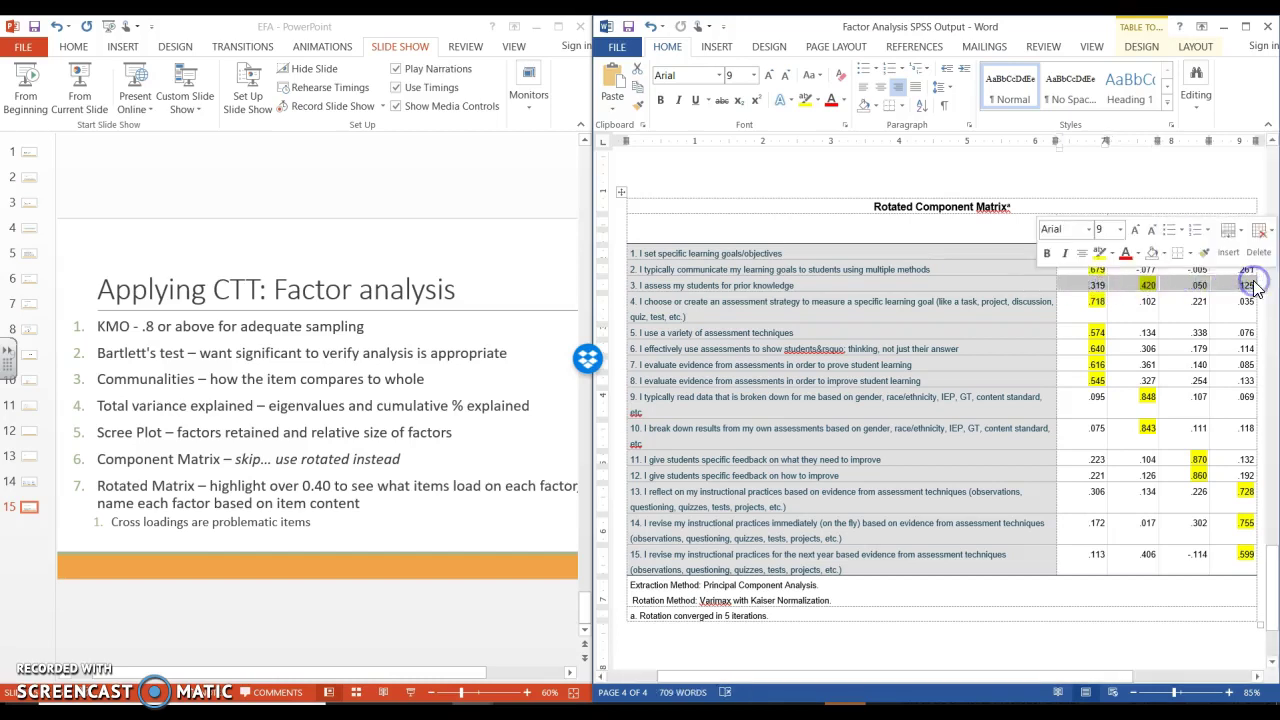
{"action": "left_click", "coordinate": [990, 286]}
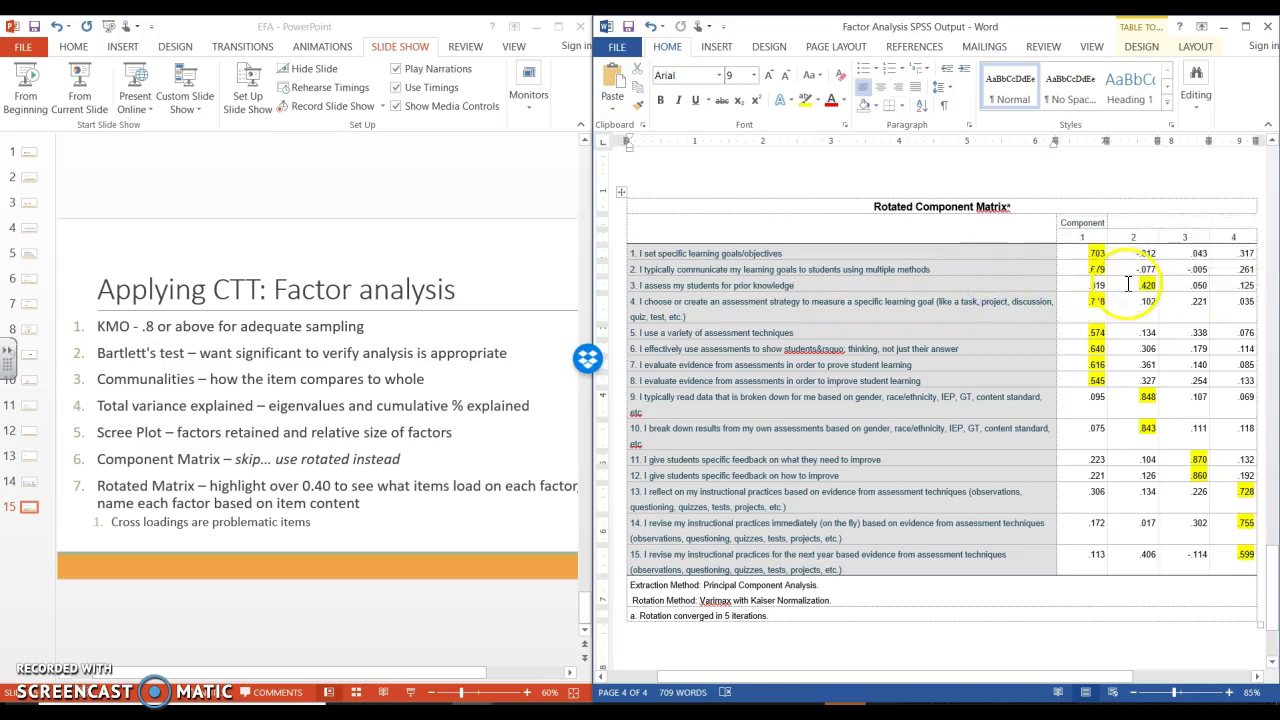
{"action": "left_click", "coordinate": [1136, 400]}
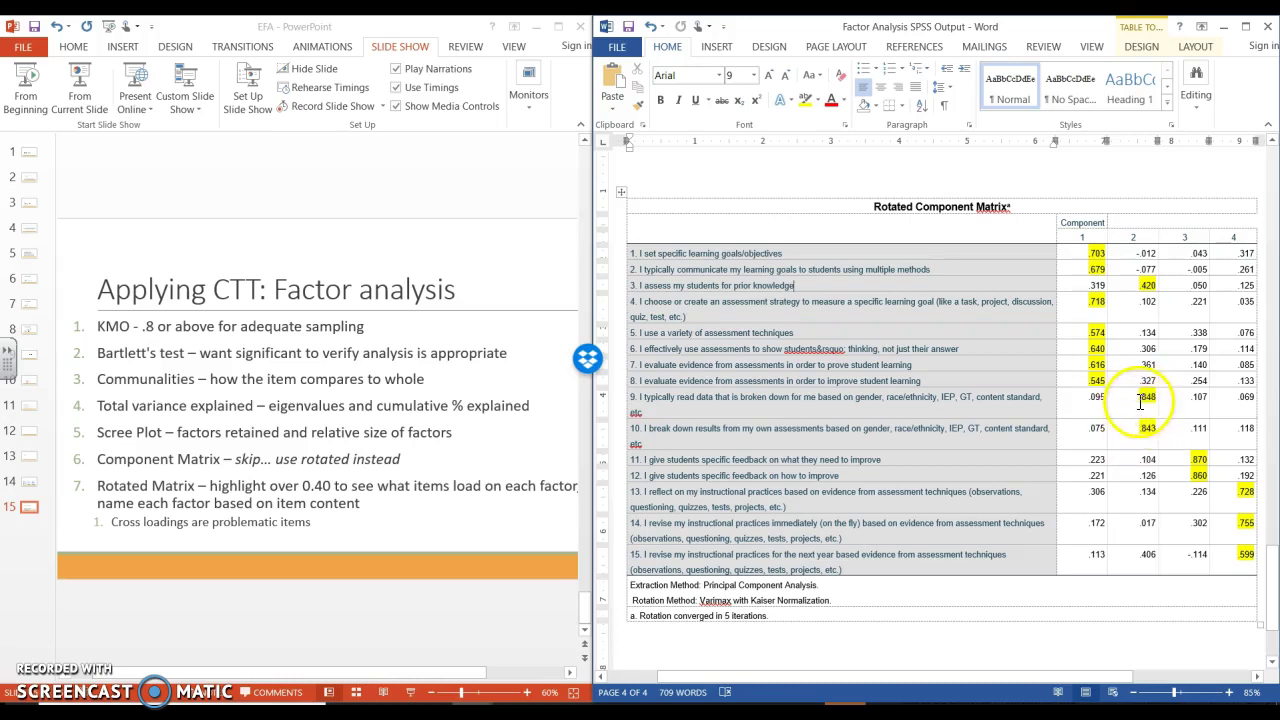
- Highlight item 15's .406 loading in yellow
{"action": "left_click", "coordinate": [1132, 559]}
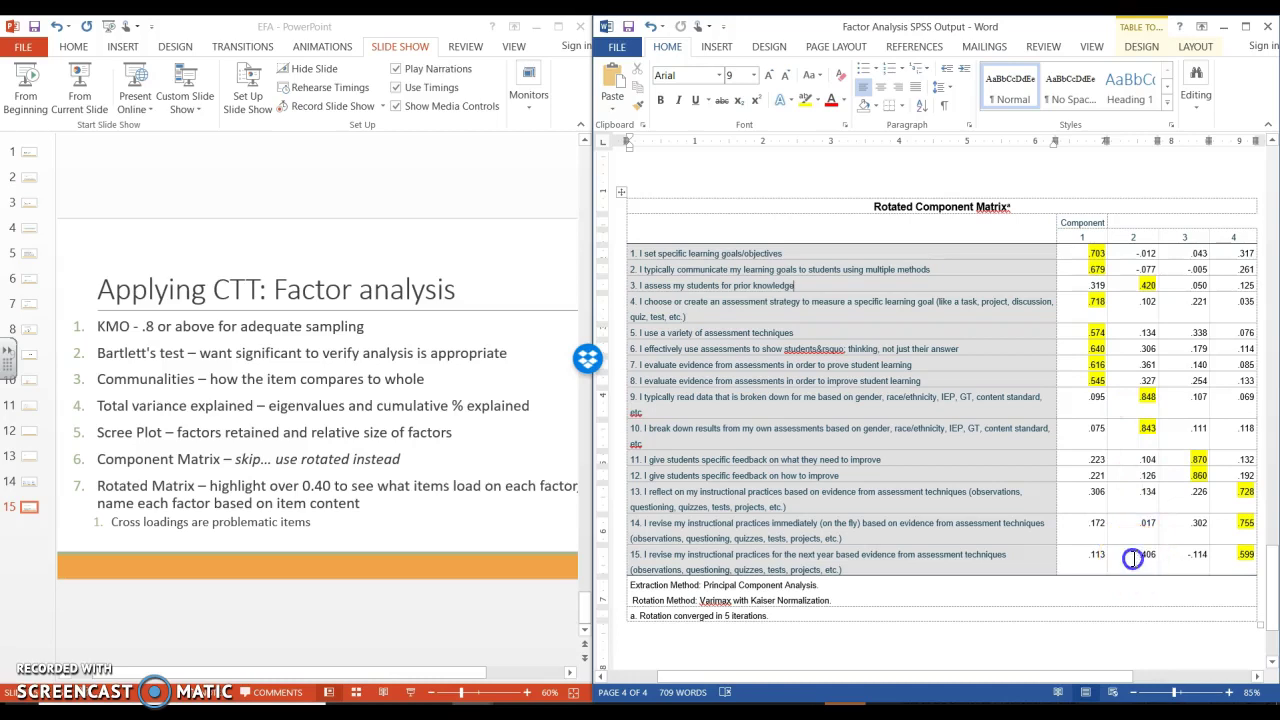
{"action": "double_click", "coordinate": [1149, 560]}
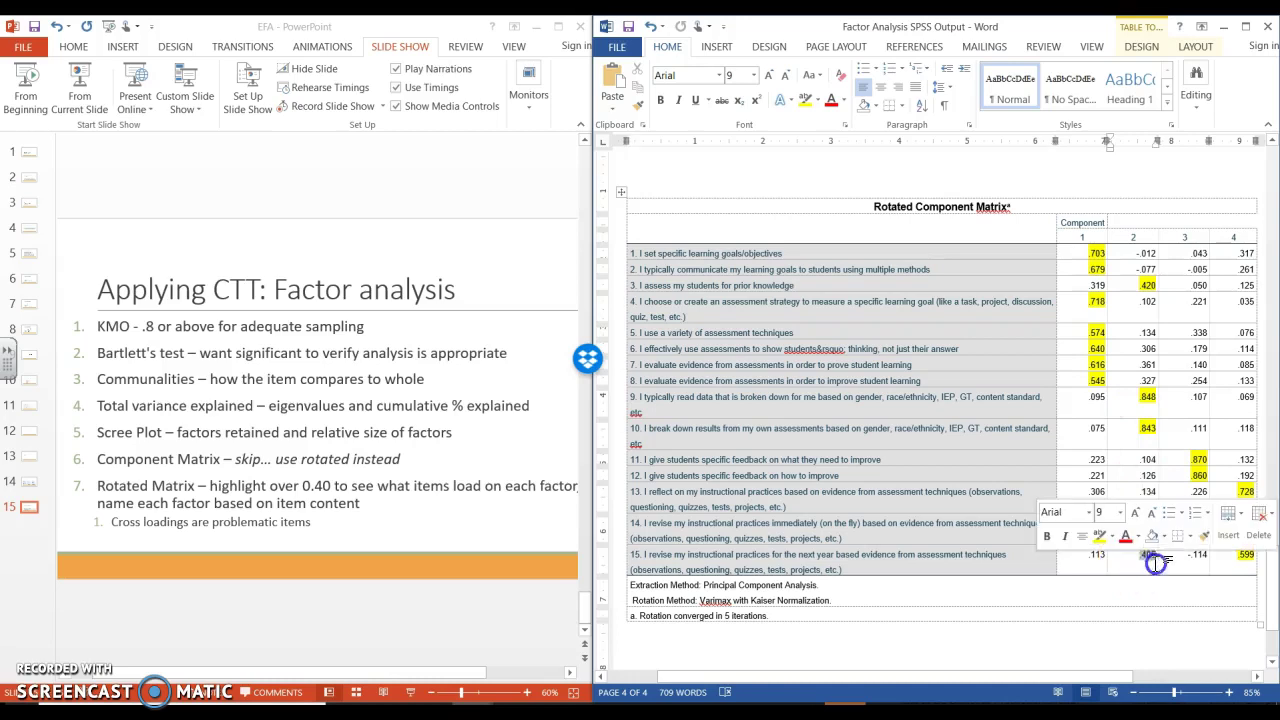
{"action": "left_click", "coordinate": [1101, 540]}
{"action": "left_click", "coordinate": [1147, 600]}
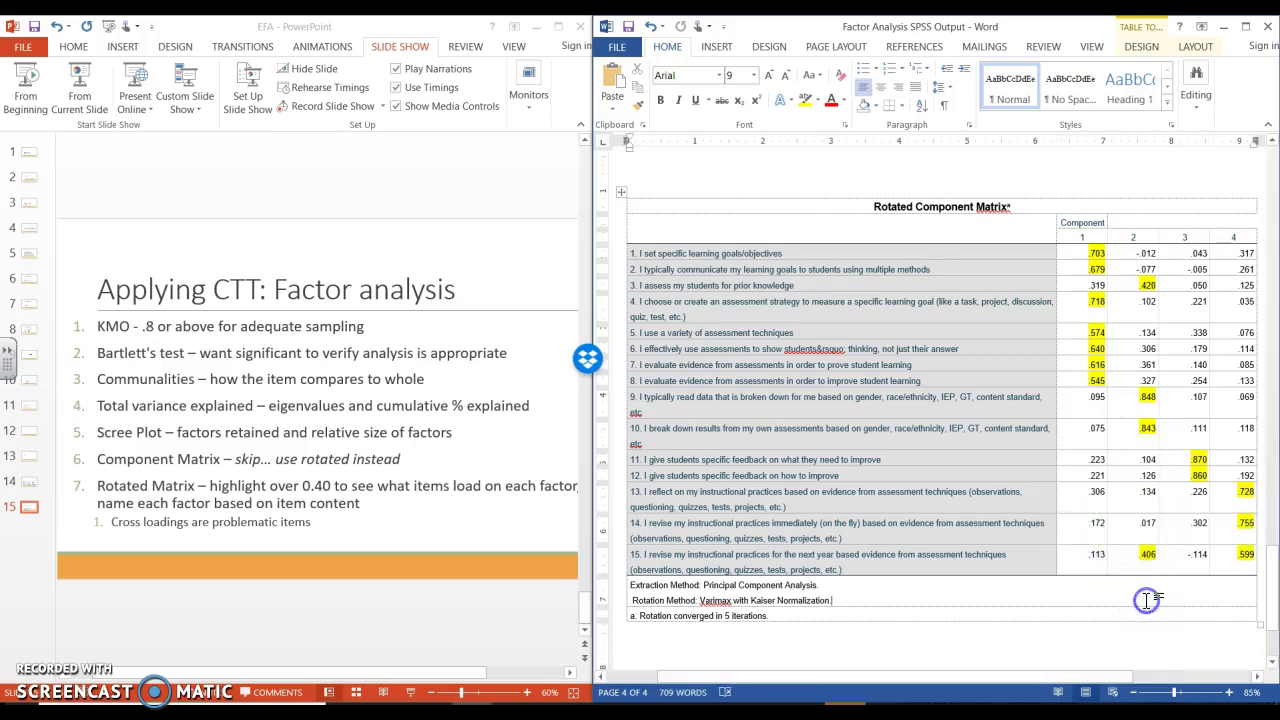
- Turn item 15's loading values, including .599, red and select its statement text
{"action": "double_click", "coordinate": [1241, 560]}
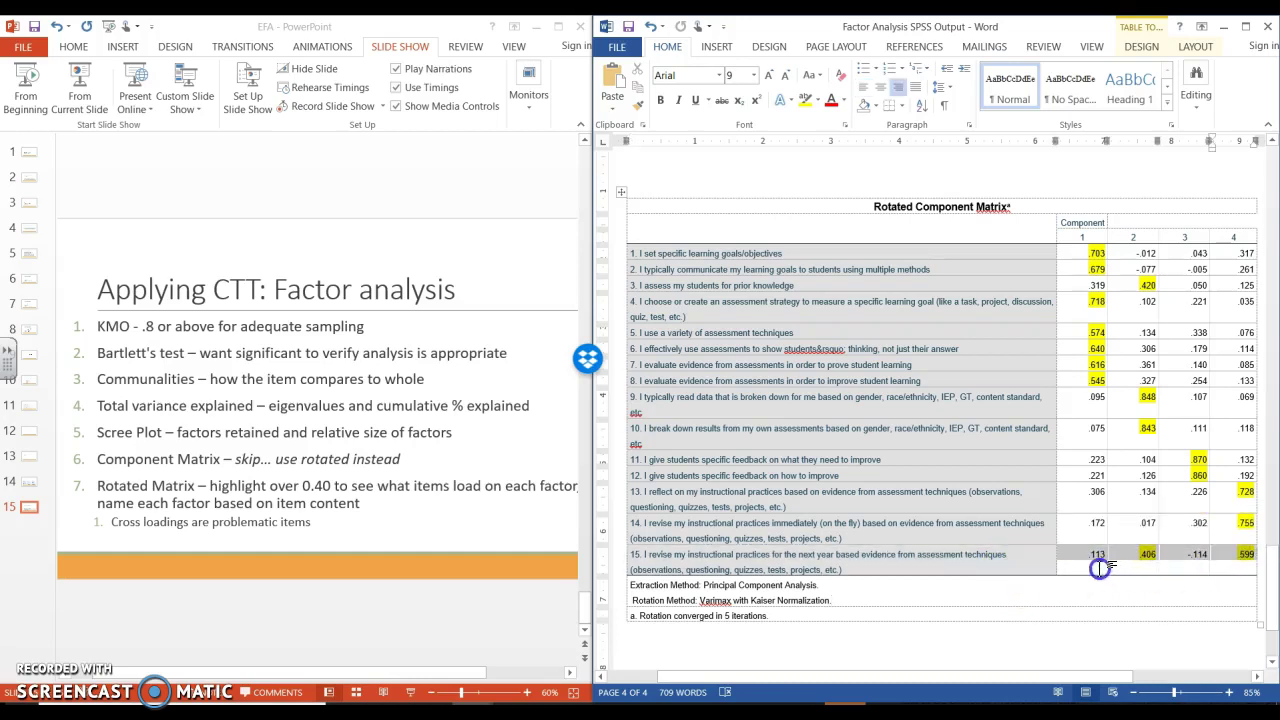
{"action": "mouse_move", "coordinate": [1094, 563]}
{"action": "left_click", "coordinate": [1125, 542]}
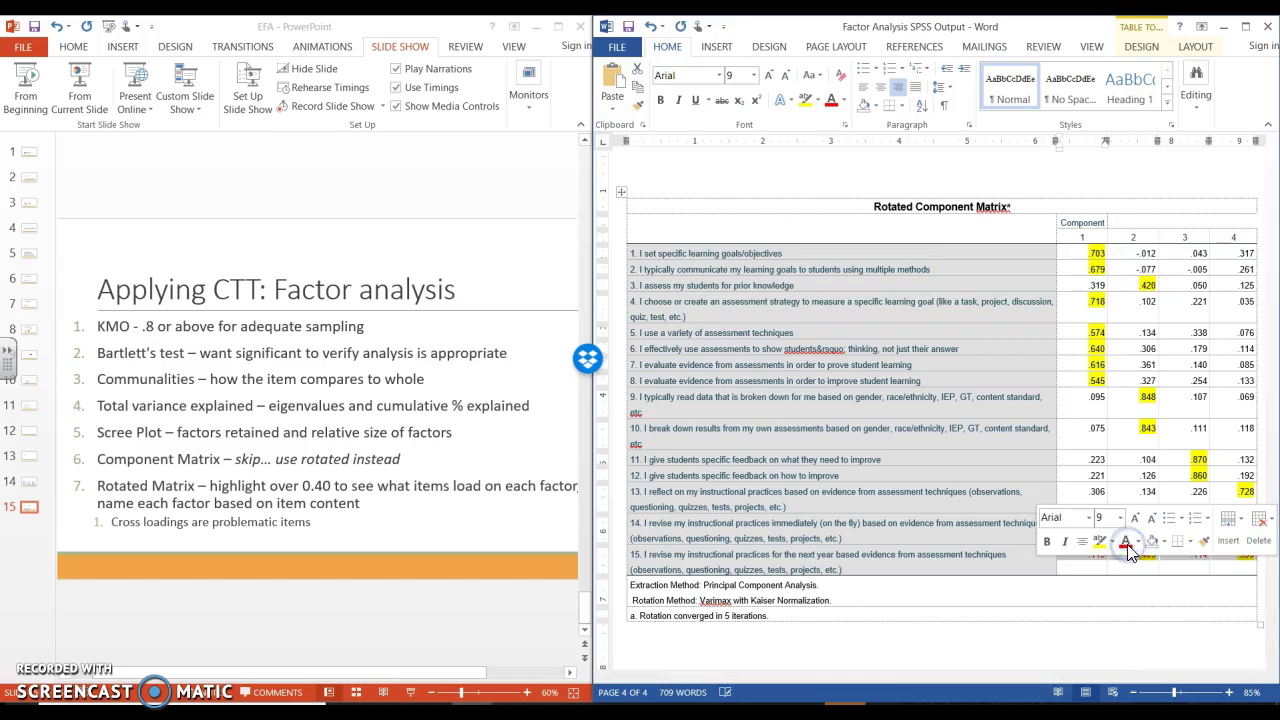
{"action": "left_click", "coordinate": [999, 574]}
{"action": "left_click_drag", "start_coordinate": [1000, 574], "coordinate": [630, 562]}
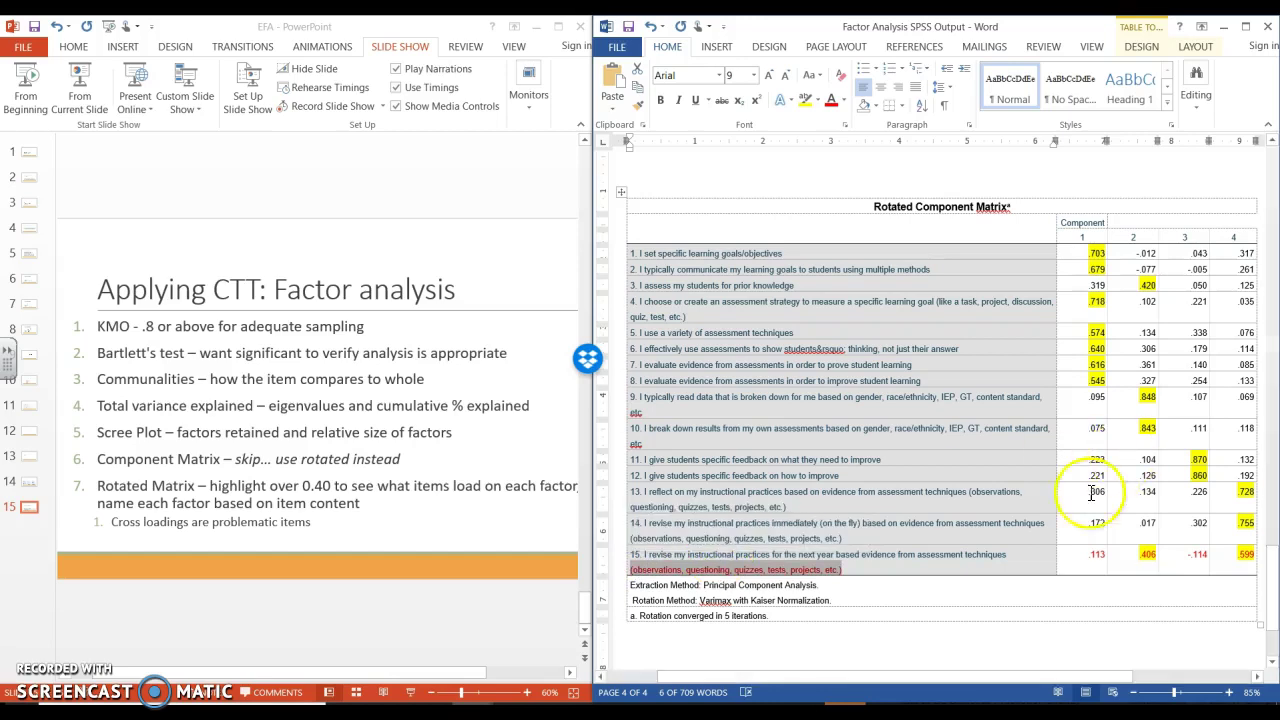
- Color item 3's statement "I assess my students for prior knowledge" red
{"action": "left_click_drag", "start_coordinate": [1000, 287], "coordinate": [621, 287]}
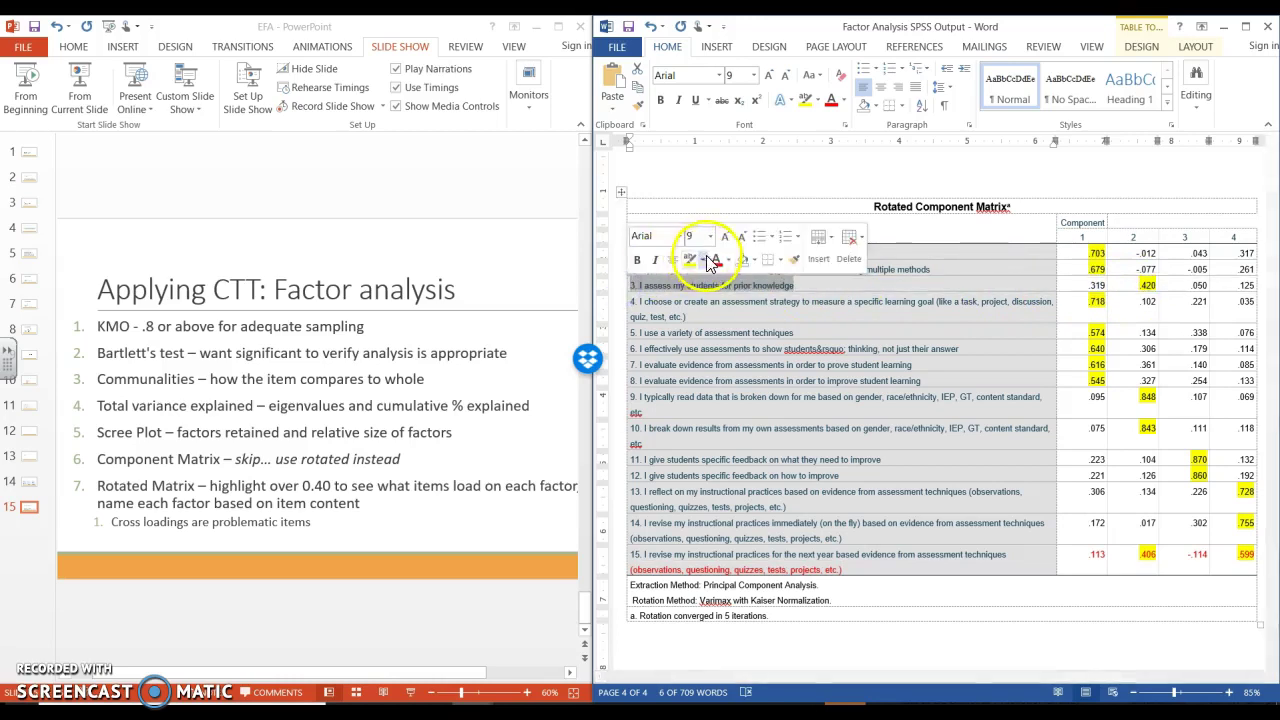
{"action": "left_click", "coordinate": [715, 259]}
{"action": "left_click", "coordinate": [809, 287]}
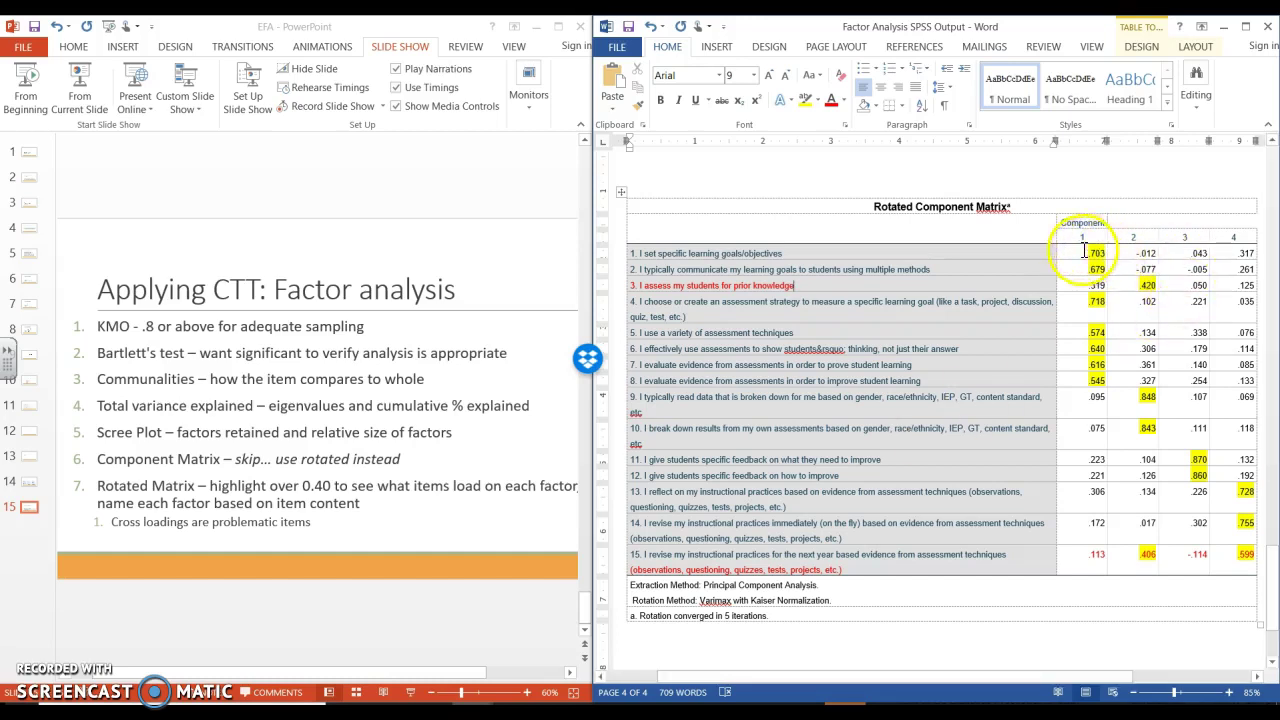
{"action": "left_click_drag", "start_coordinate": [1083, 247], "coordinate": [1107, 379]}
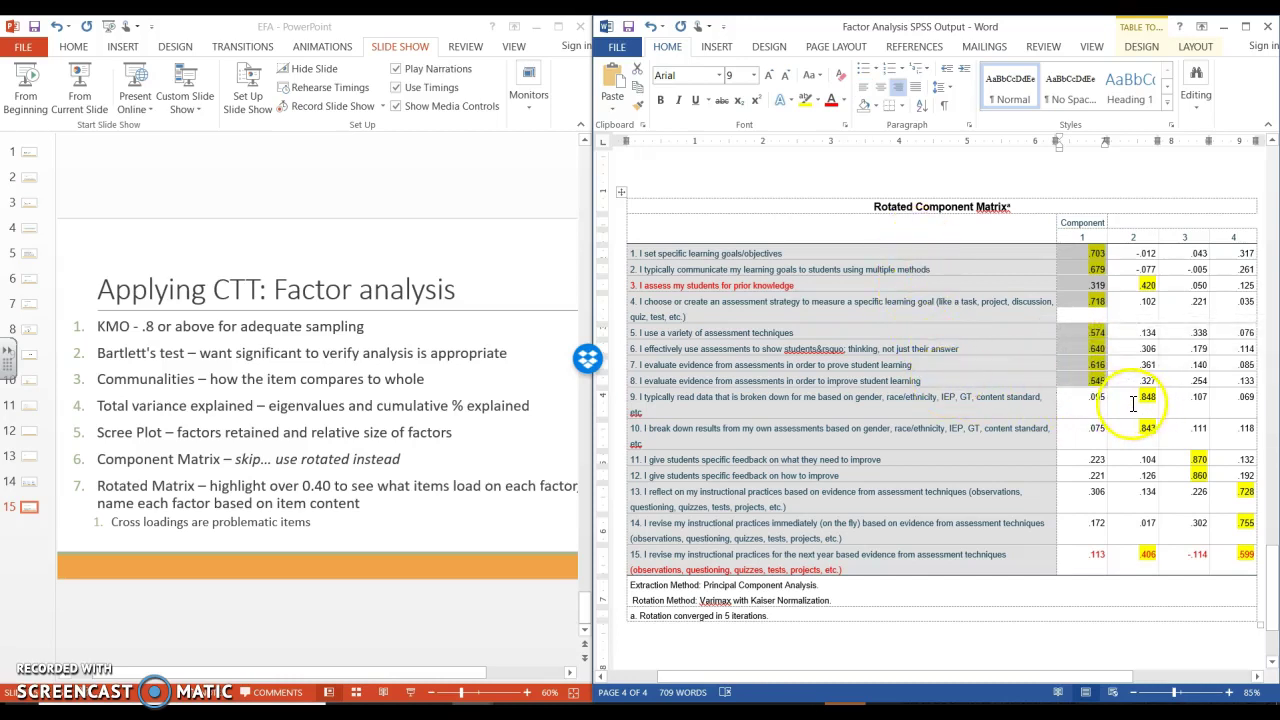
{"action": "left_click_drag", "start_coordinate": [1145, 396], "coordinate": [1237, 538]}
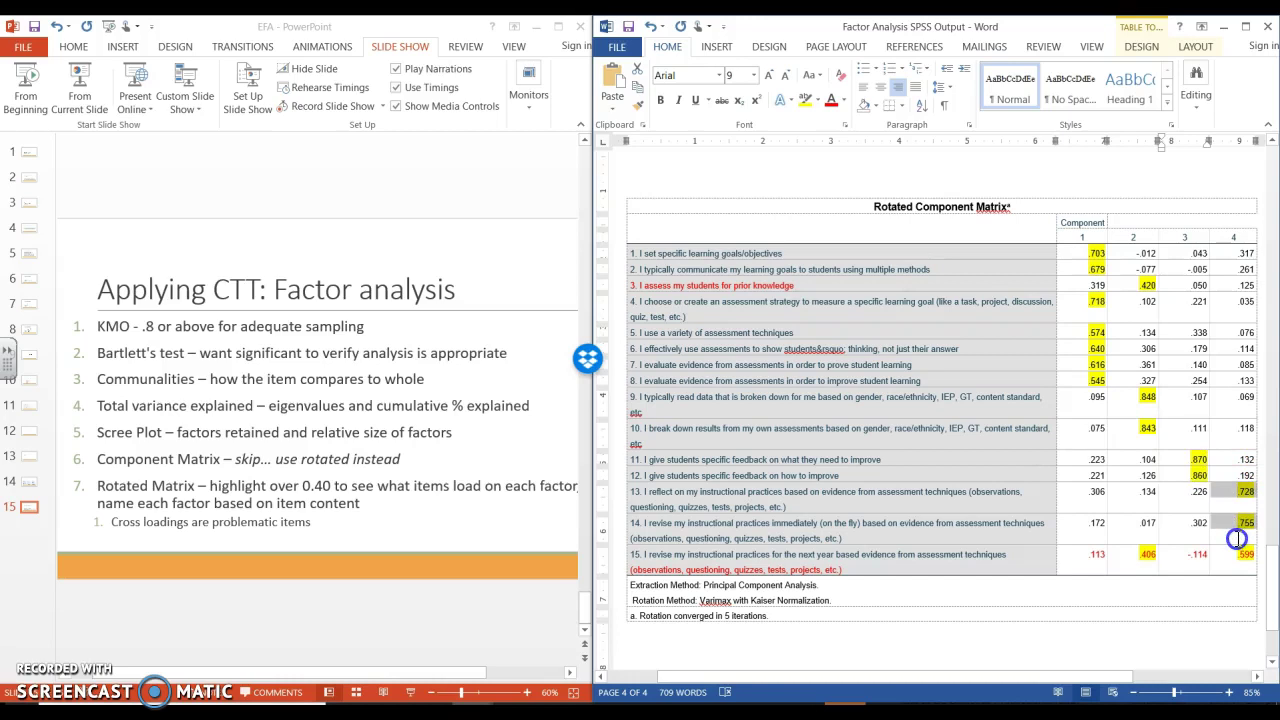
{"action": "left_click", "coordinate": [1241, 546]}
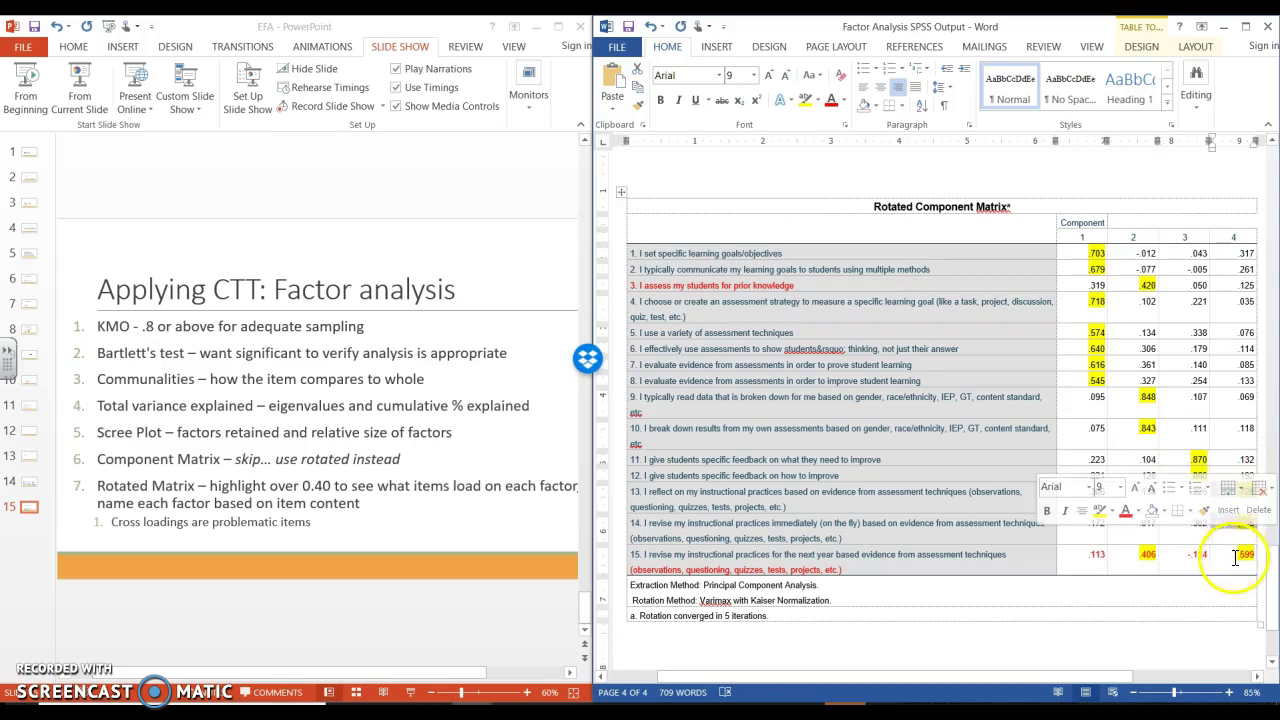
{"action": "left_click", "coordinate": [1187, 650]}
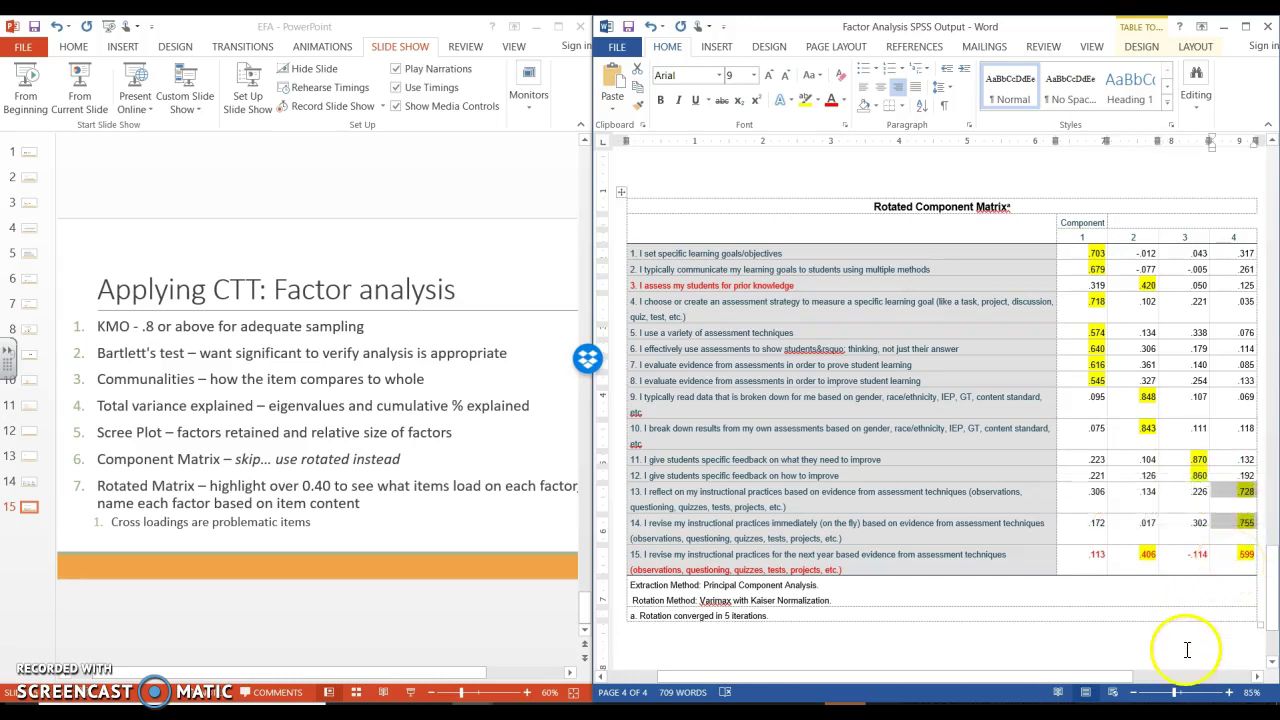